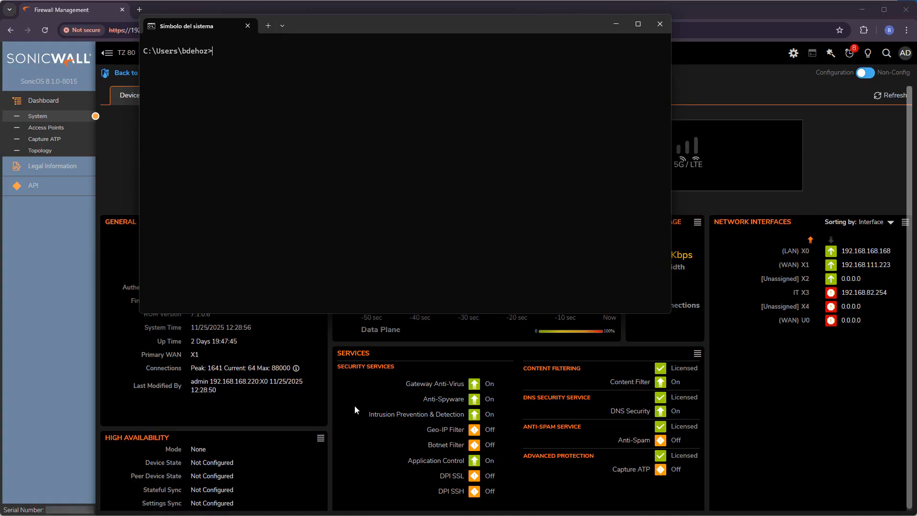
- Connect to the FTP server at 192.168.22.16 and log in with the FTP username and password
text(ftp 192.168.22.16)
key(Return)
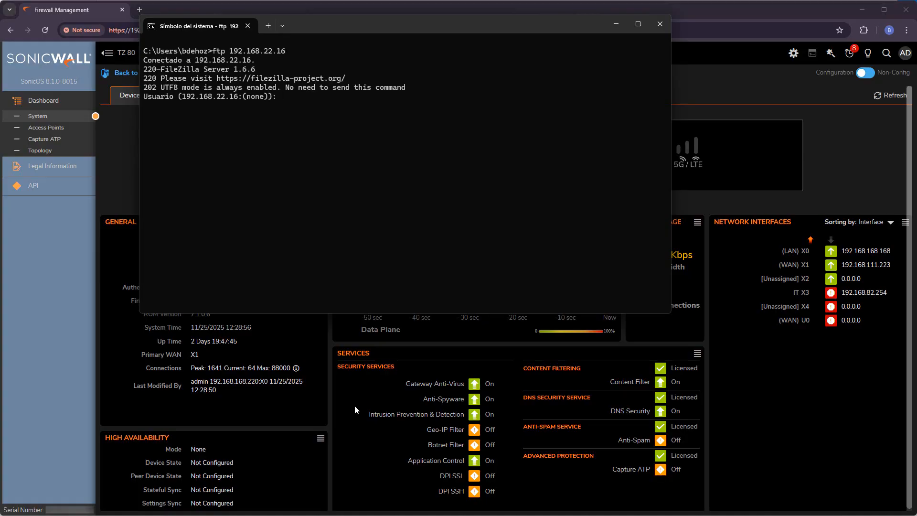
text(sonicwall)
key(Return)
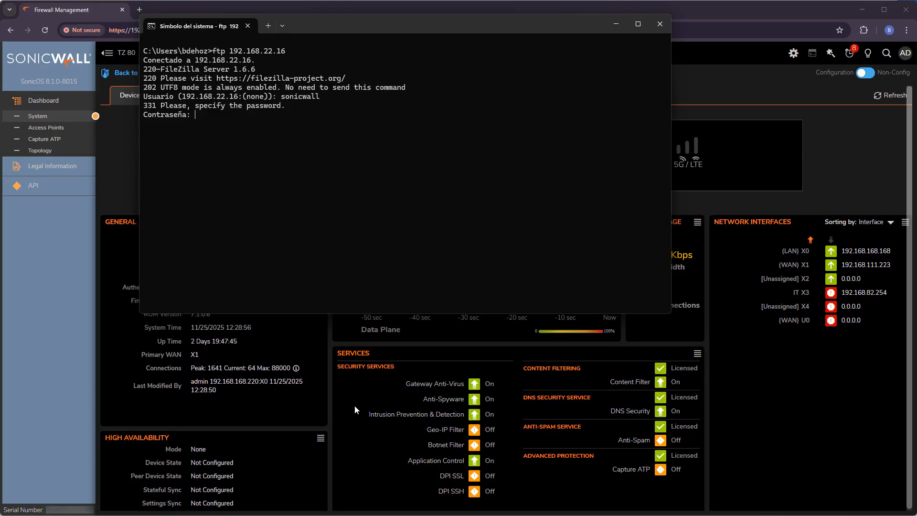
key(Return)
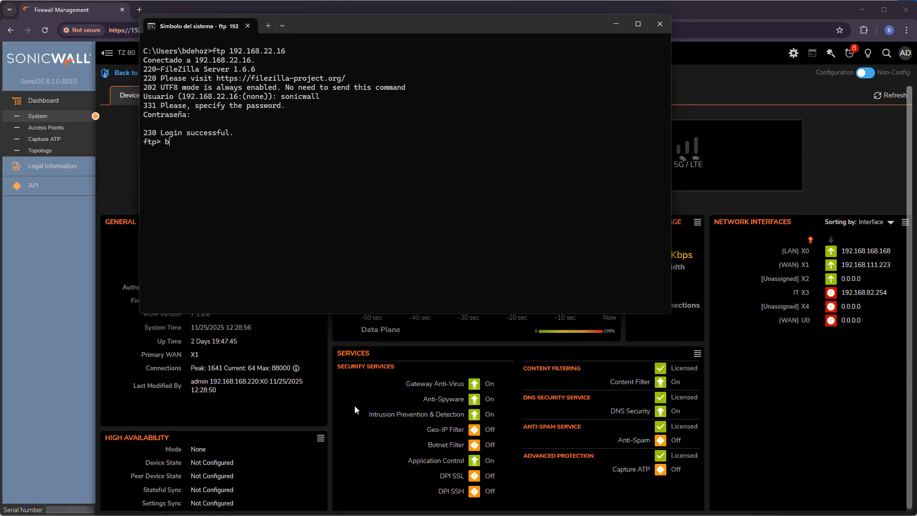
- Switch to binary mode with hash-mark progress and start uploading File.mp4
text(bin)
key(Return)
text(hash)
key(Return)
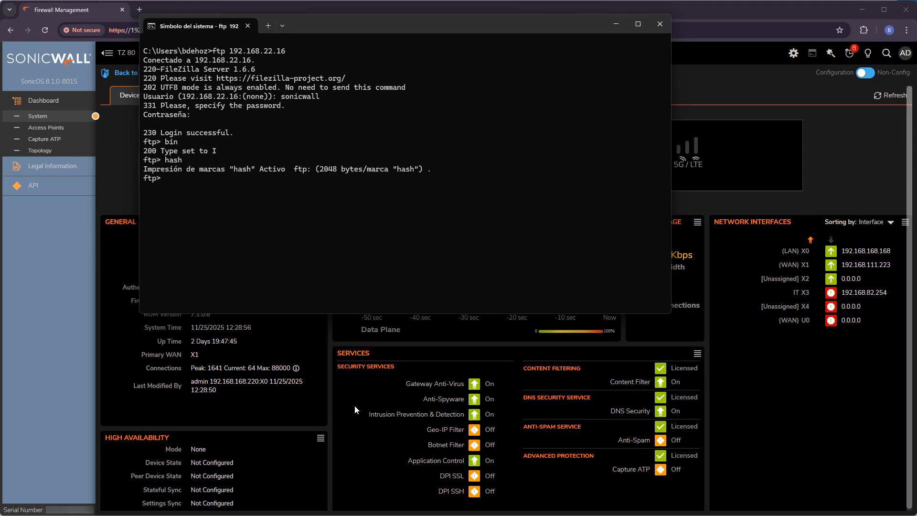
text(put)
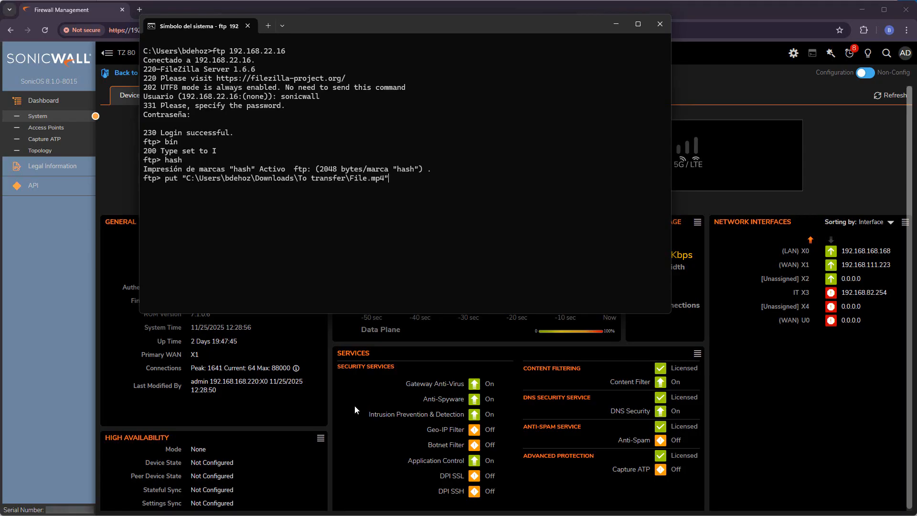
key(Return)
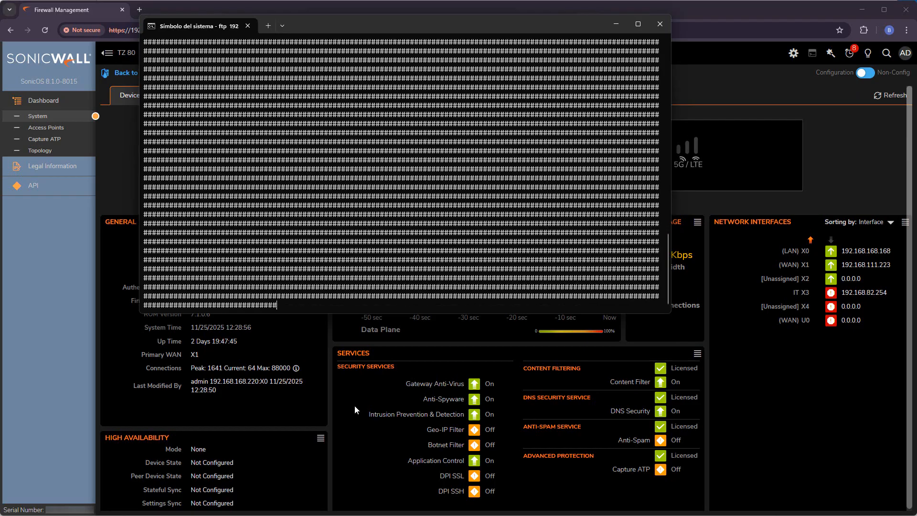
click(692, 331)
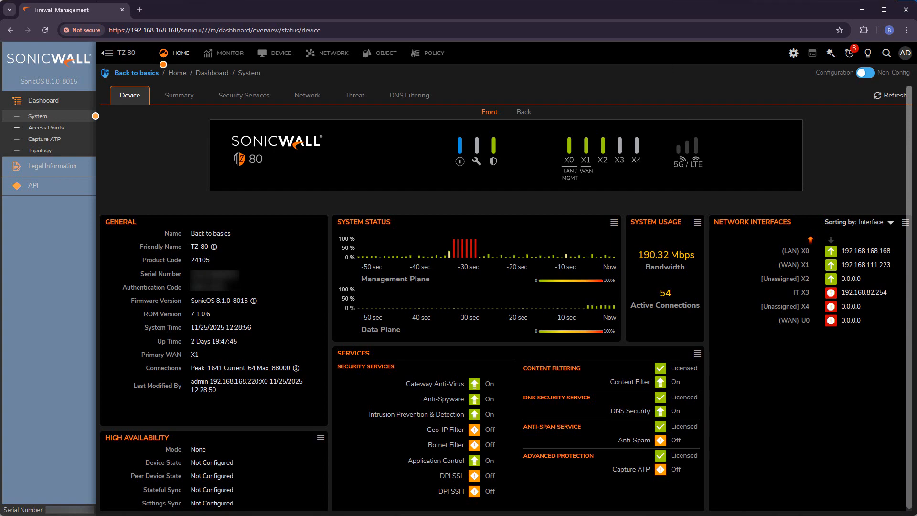
key(alt+Tab)
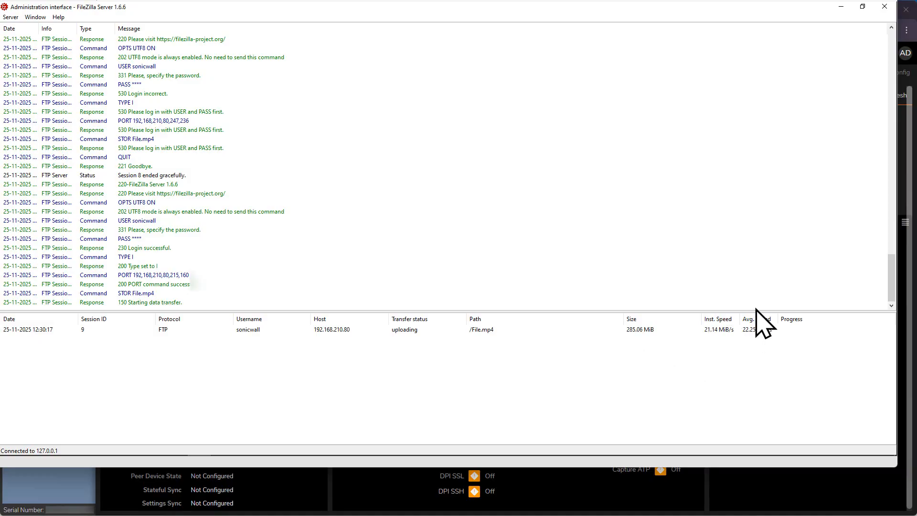
click(841, 494)
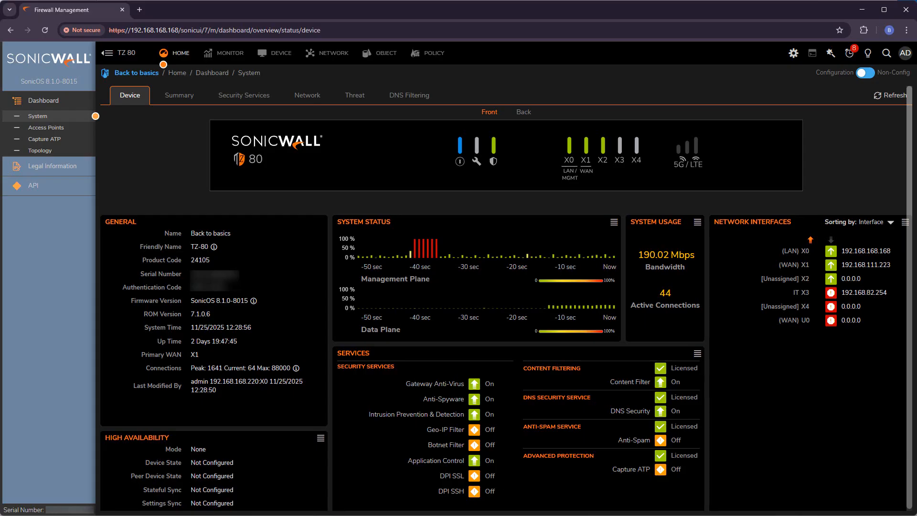
key(alt+Tab)
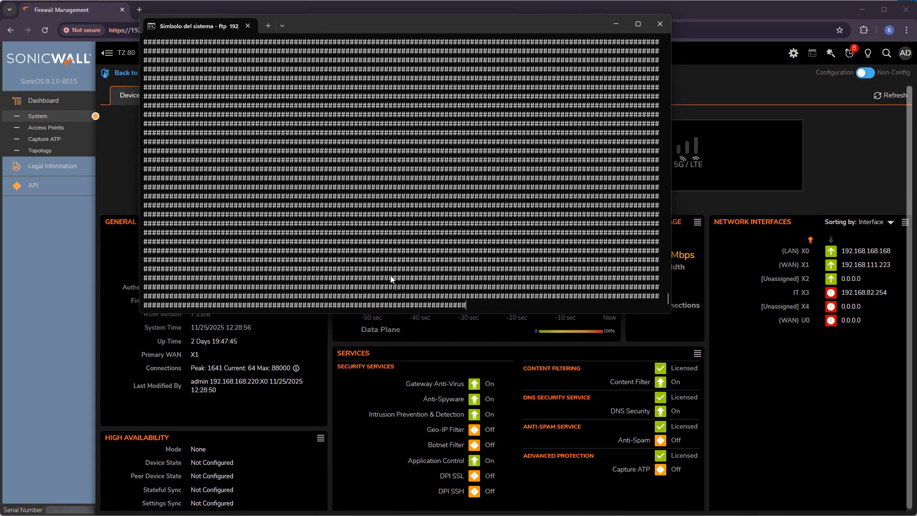
drag(480, 24, 419, 30)
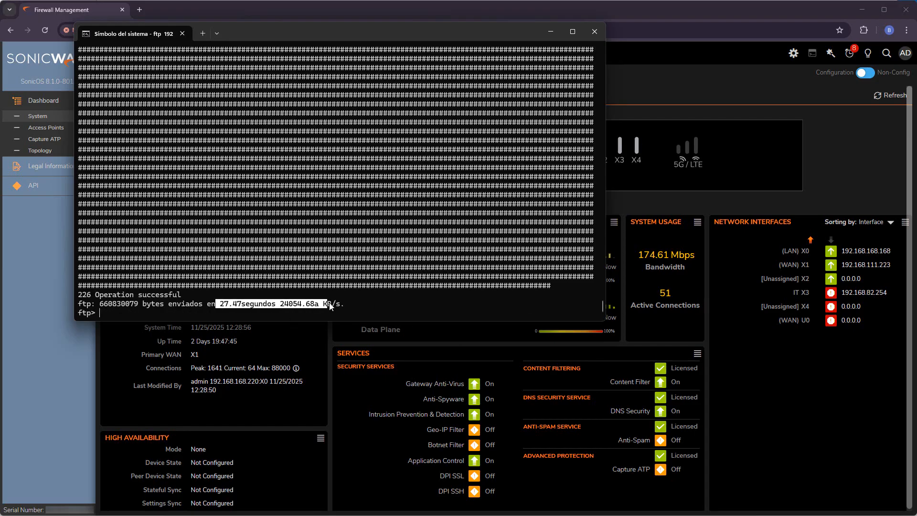
- Check the 24054.68 KB/s upload summary, then bring the SonicWall dashboard forward
click(352, 302)
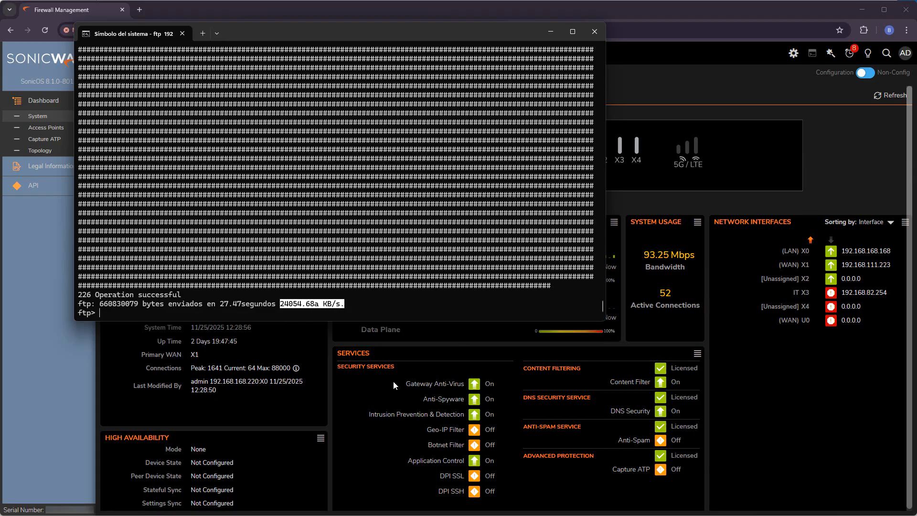
click(350, 380)
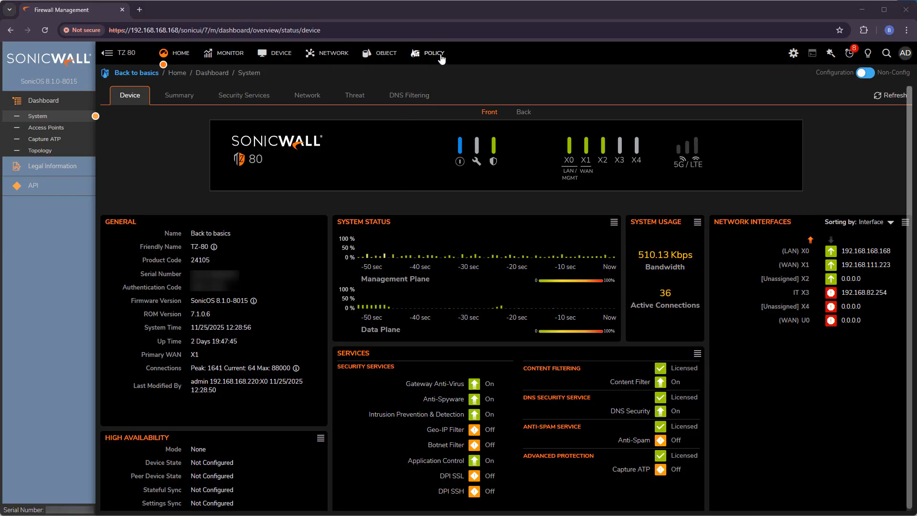
- Go to Object > Profile Objects > Bandwidth and add a new bandwidth object
click(379, 54)
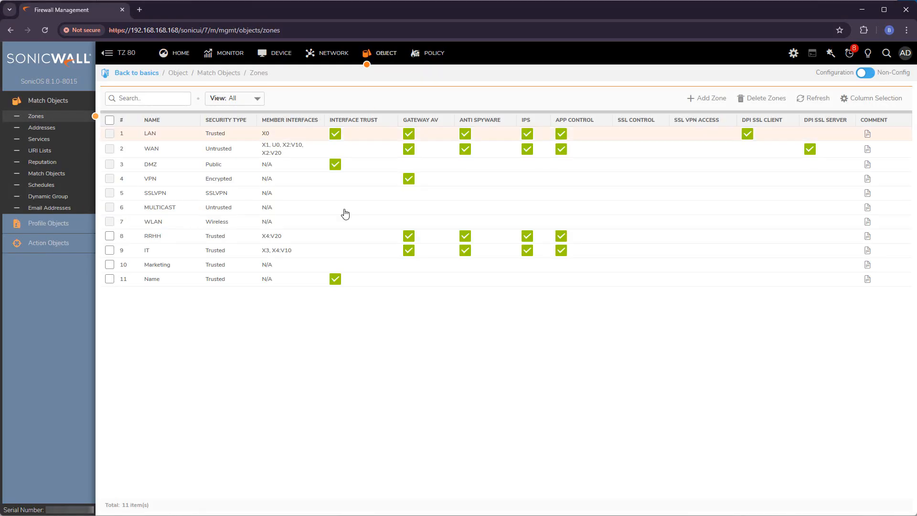
click(42, 227)
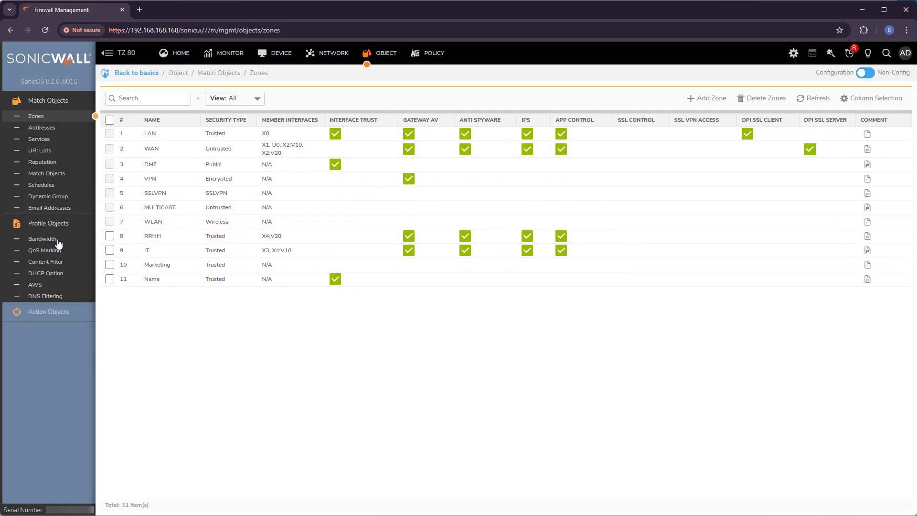
click(43, 239)
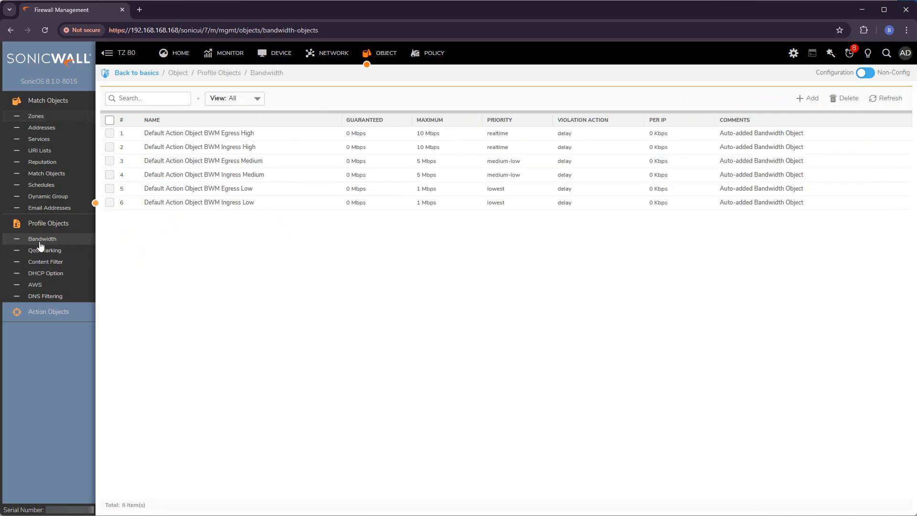
click(811, 98)
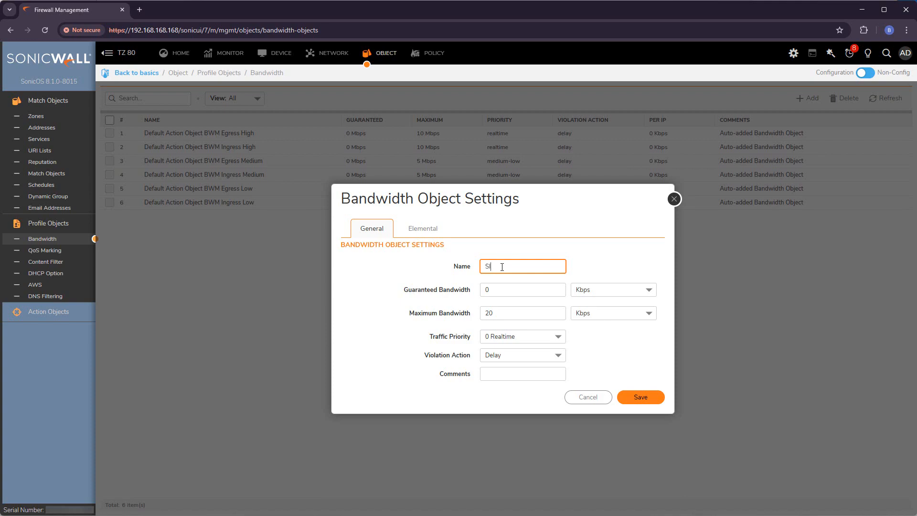
- Keep Guaranteed Bandwidth at 0 with the unit left at Kbps
drag(524, 284, 471, 290)
click(467, 293)
click(408, 316)
drag(407, 316, 471, 316)
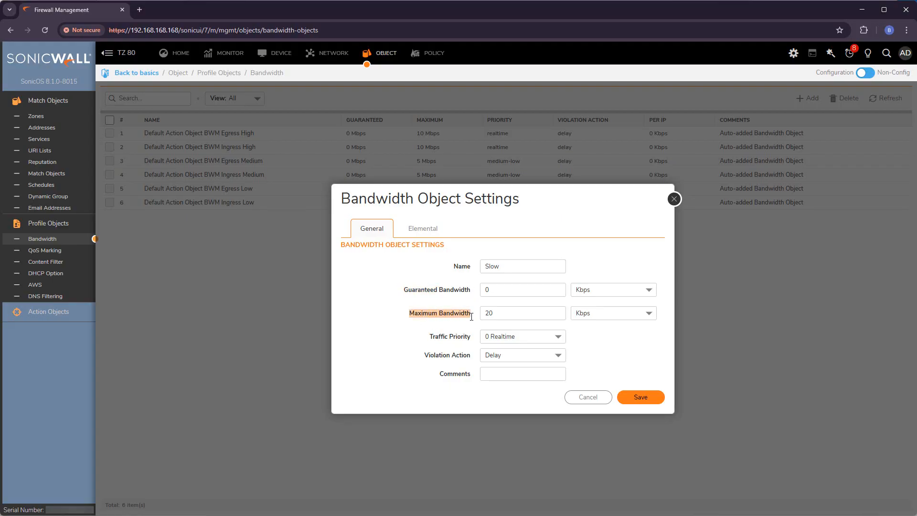
click(456, 313)
click(518, 291)
click(507, 313)
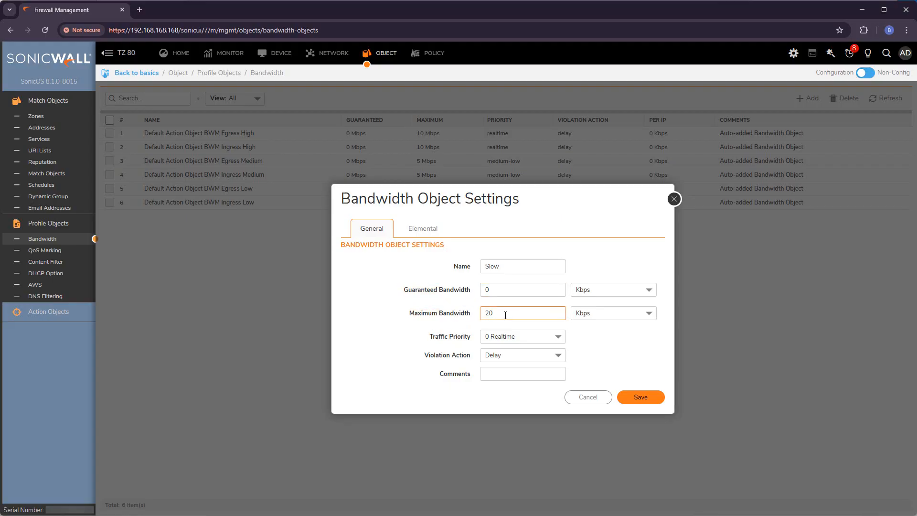
click(508, 288)
click(618, 289)
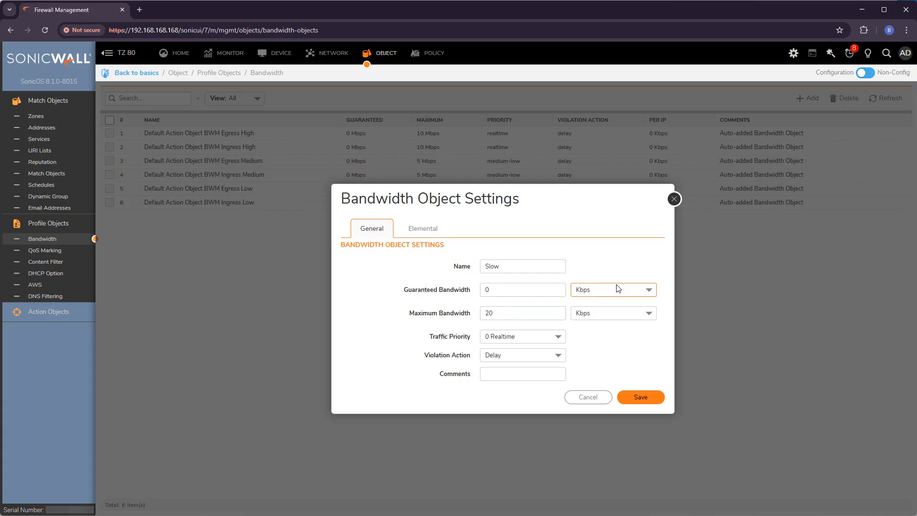
click(642, 291)
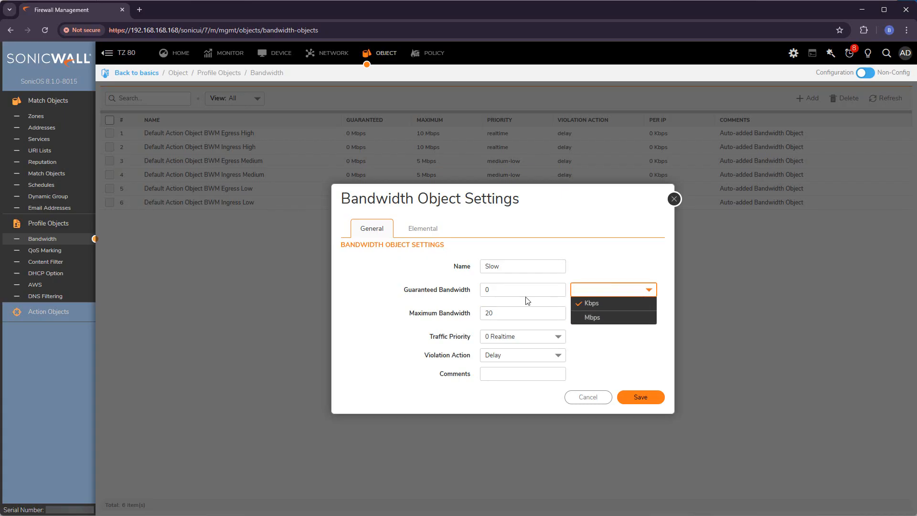
click(531, 317)
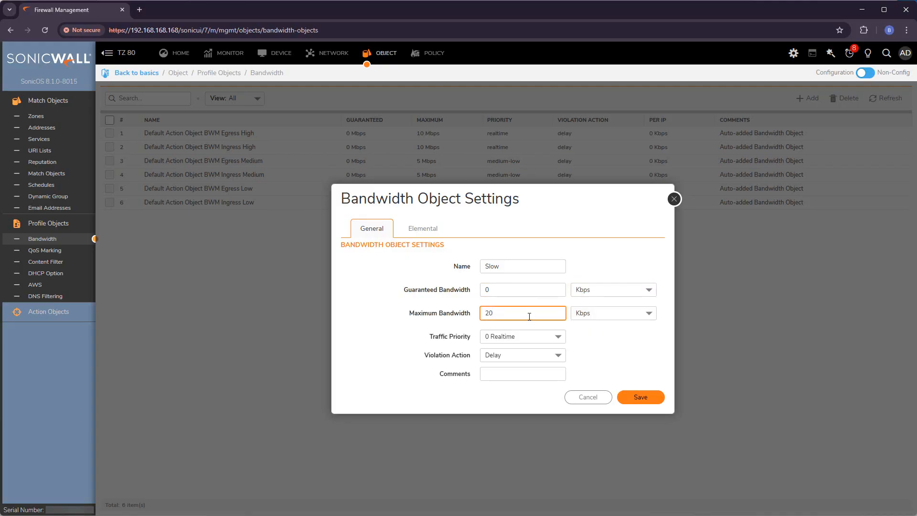
- Set Maximum Bandwidth to 100 Kbps and keep the violation action at Delay
double_click(529, 316)
text(100)
click(459, 344)
click(559, 356)
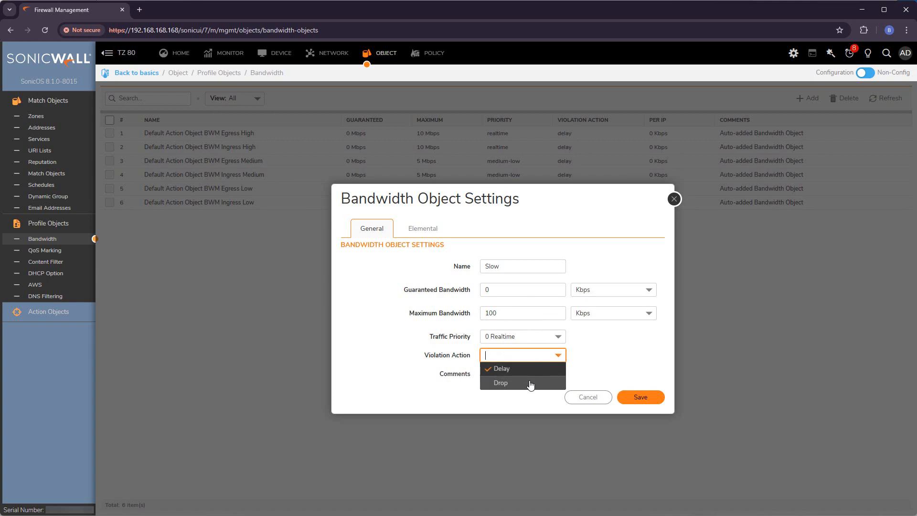
click(441, 363)
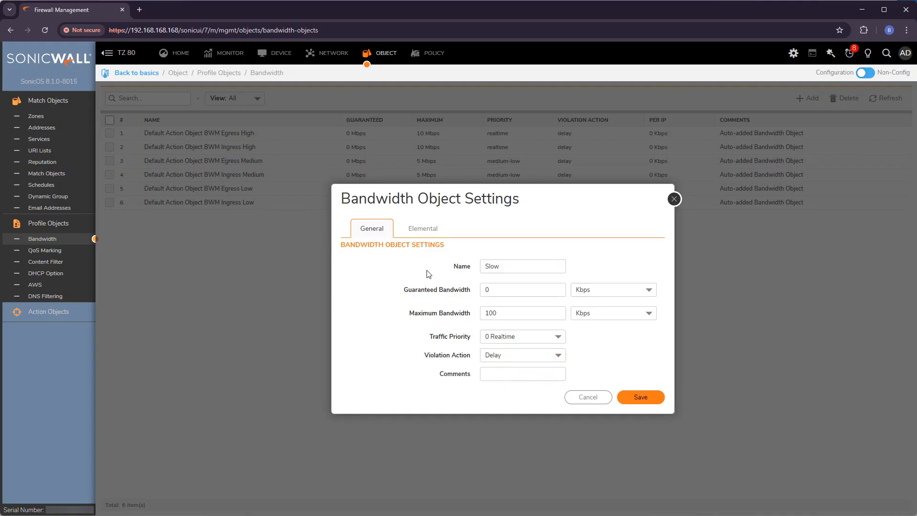
- Review the Elemental per-IP bandwidth options, leaving per-IP management turned off
click(424, 233)
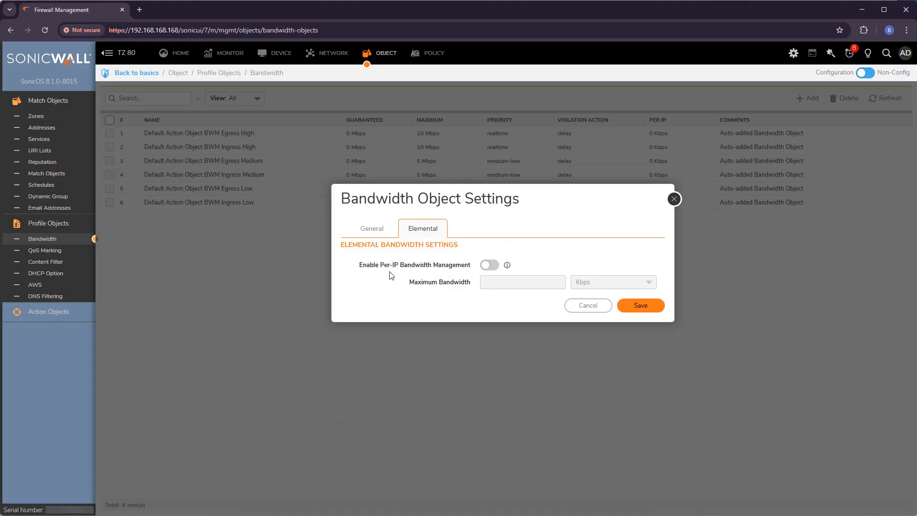
drag(382, 267, 400, 268)
click(487, 266)
click(515, 284)
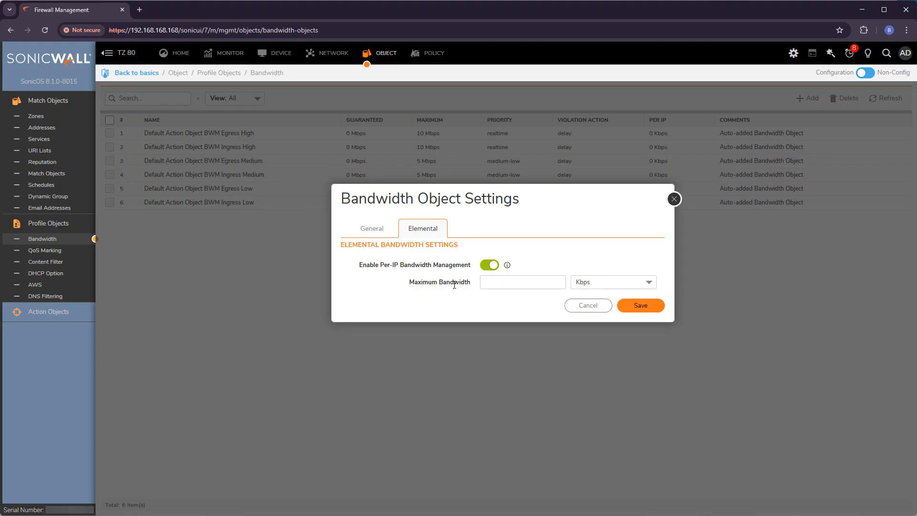
click(605, 283)
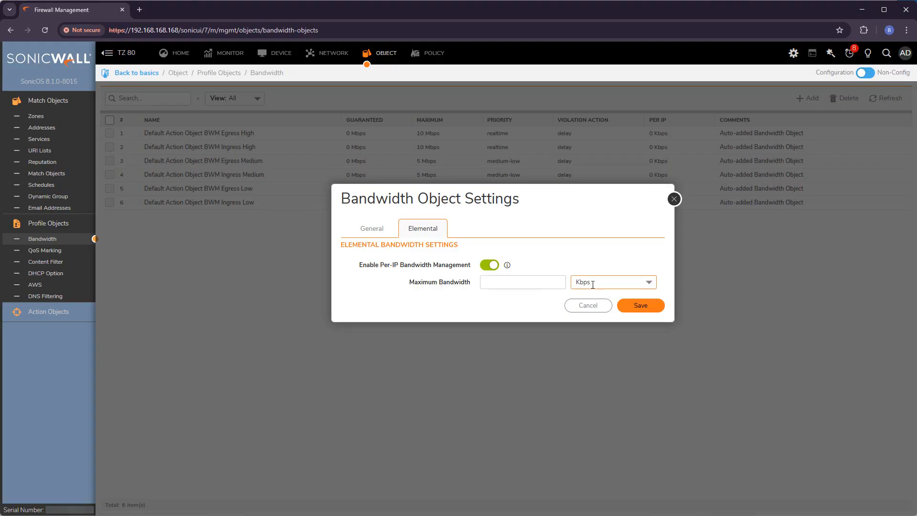
click(487, 266)
click(373, 229)
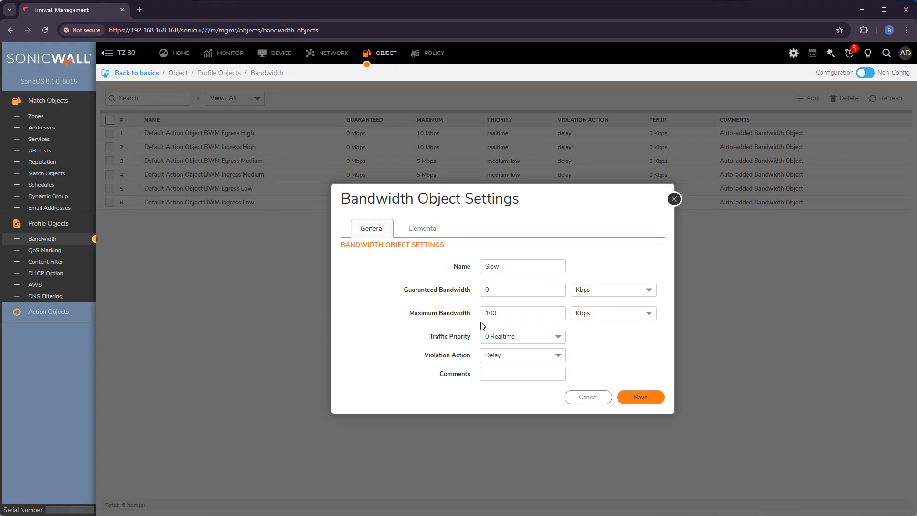
click(427, 232)
drag(368, 264, 436, 255)
click(372, 228)
- Save the Slow object, then filter Access Rules to LAN → WAN and back to All Zones
click(635, 405)
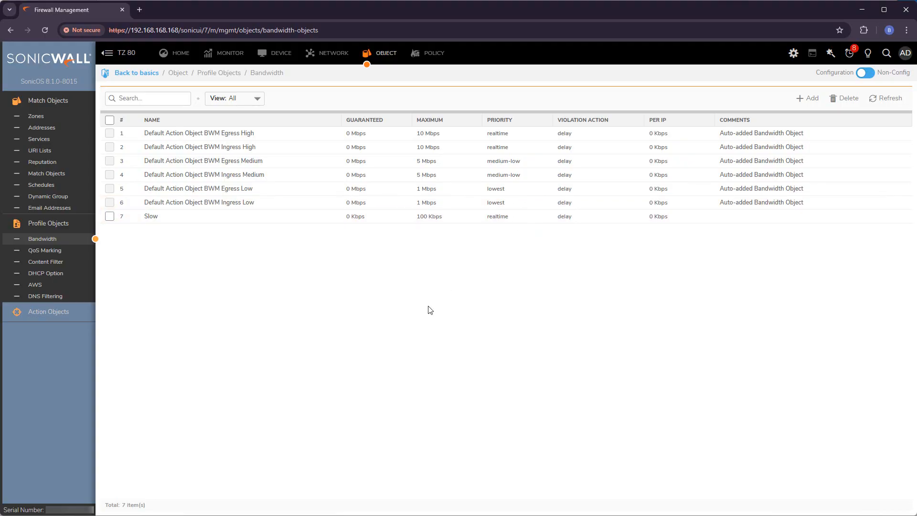
click(421, 55)
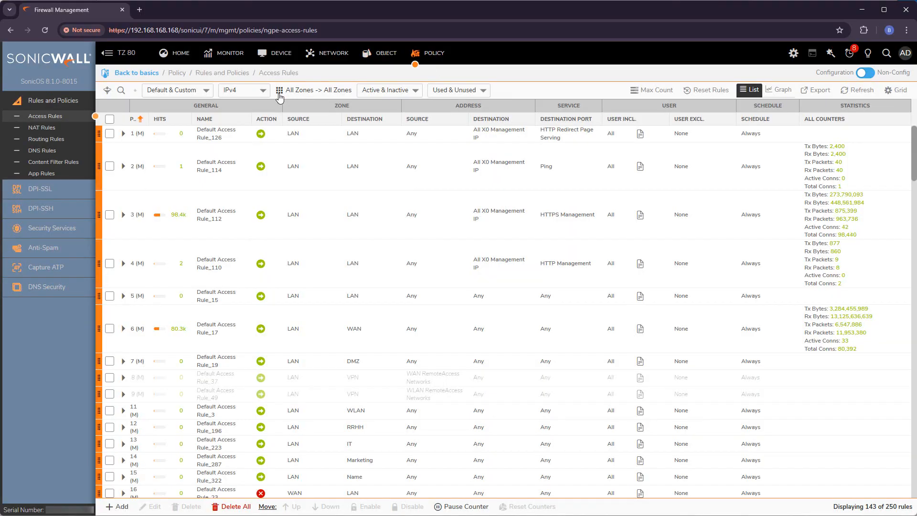
click(279, 93)
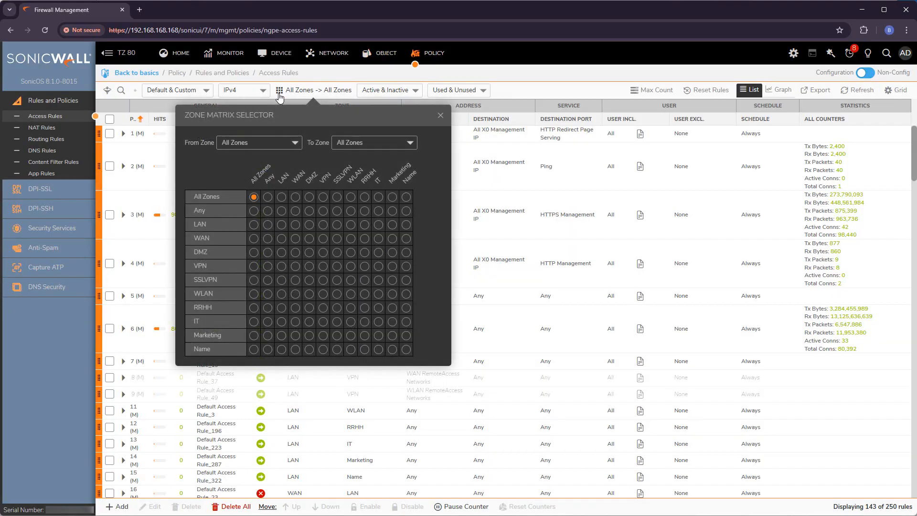
click(295, 224)
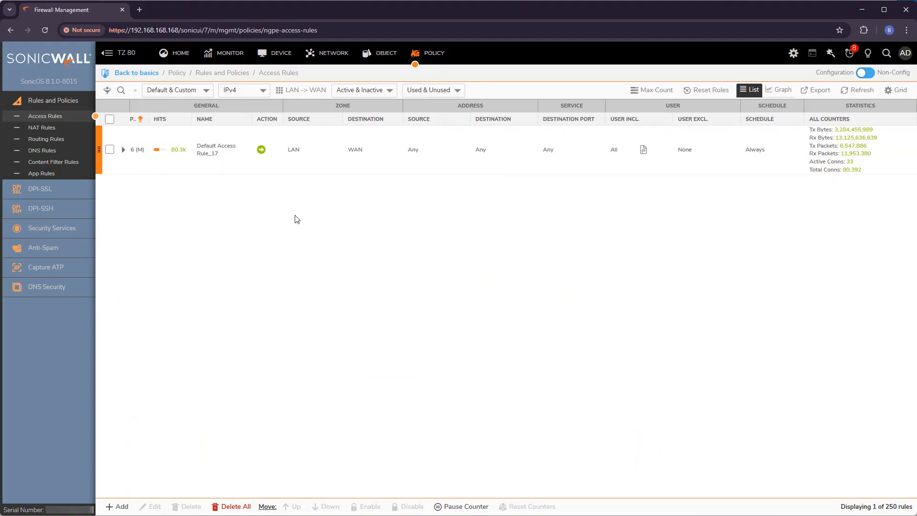
click(298, 91)
click(242, 197)
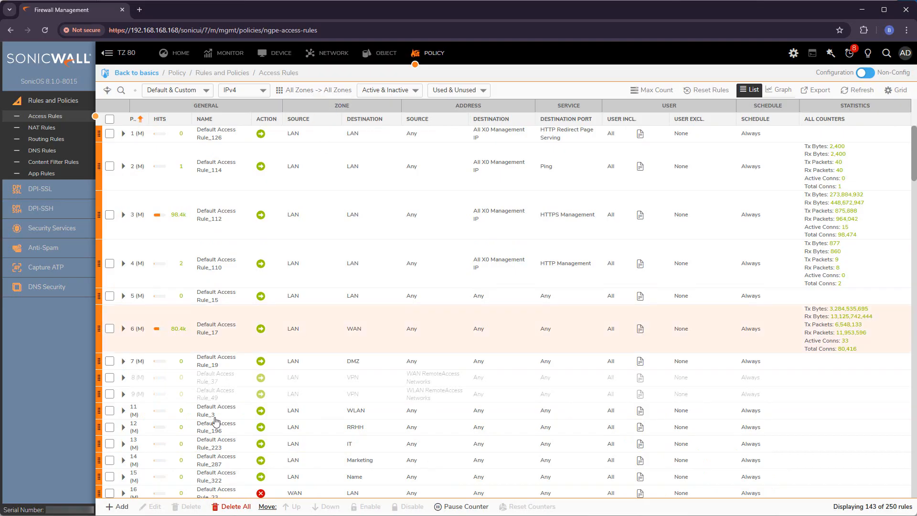
- Add a new access rule from LAN to WAN limited to FTP (All) service
click(118, 507)
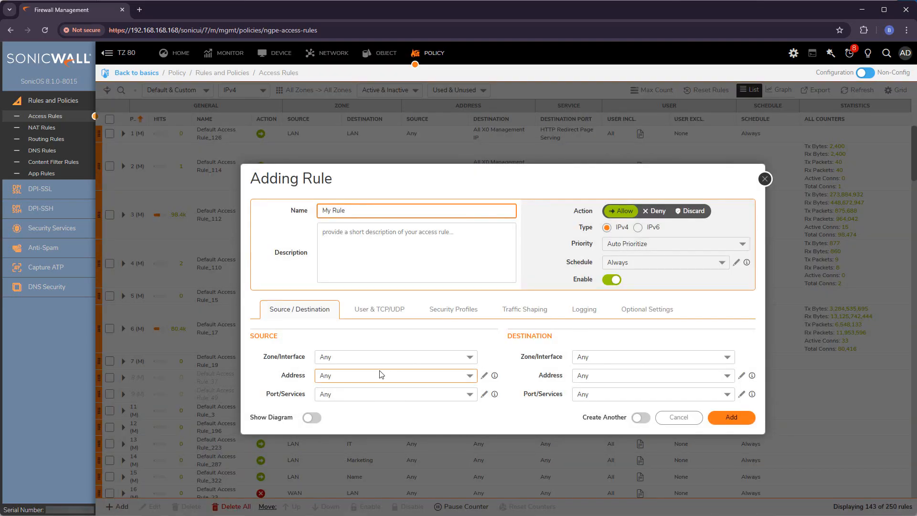
click(376, 355)
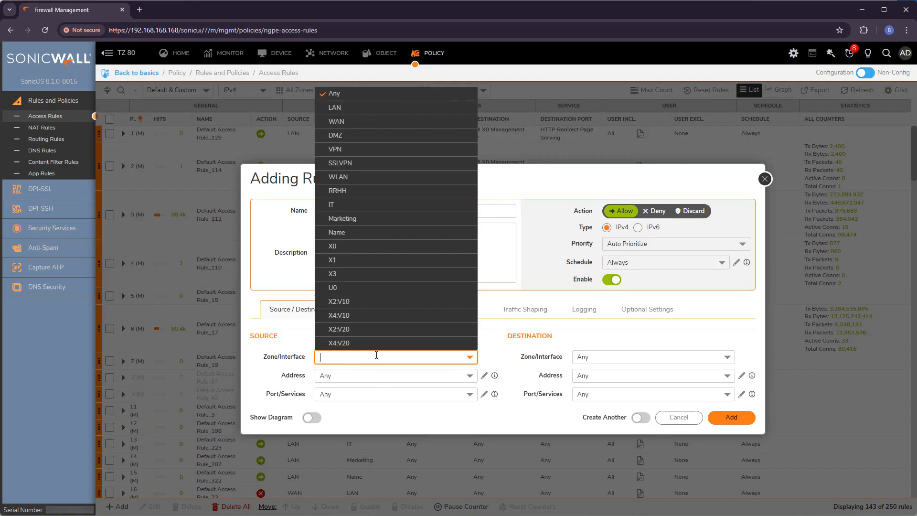
text(la)
click(377, 371)
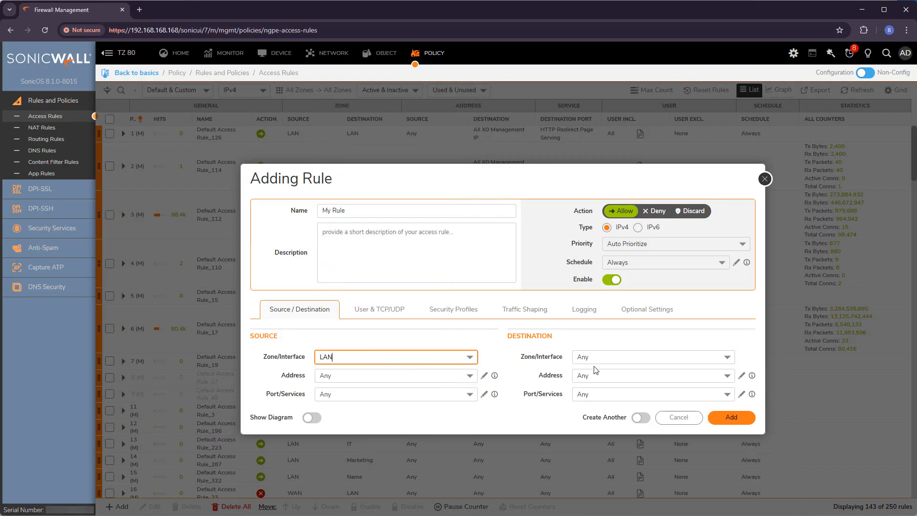
click(607, 362)
text(wan)
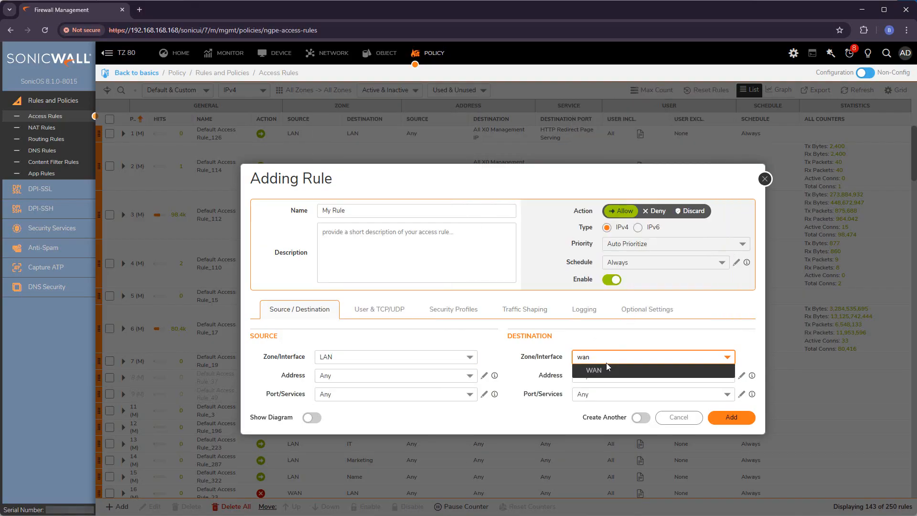
click(605, 370)
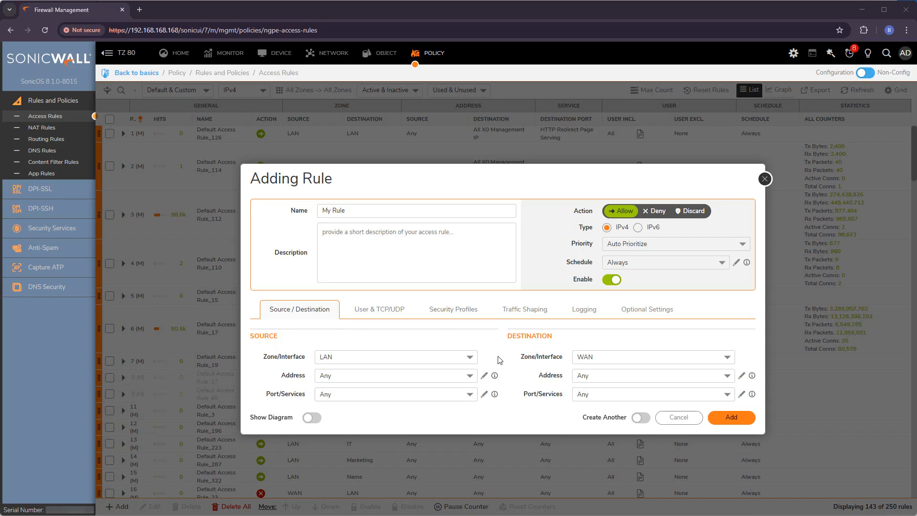
click(662, 396)
text(ft)
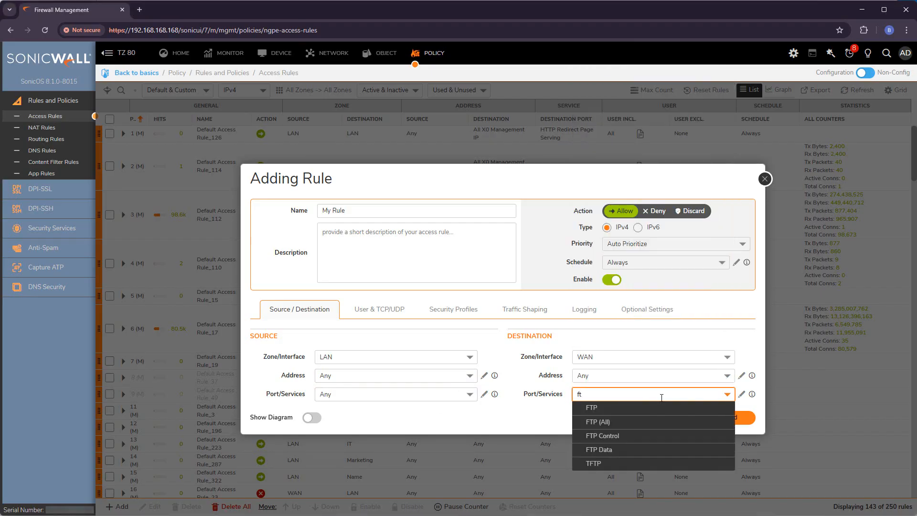
click(633, 420)
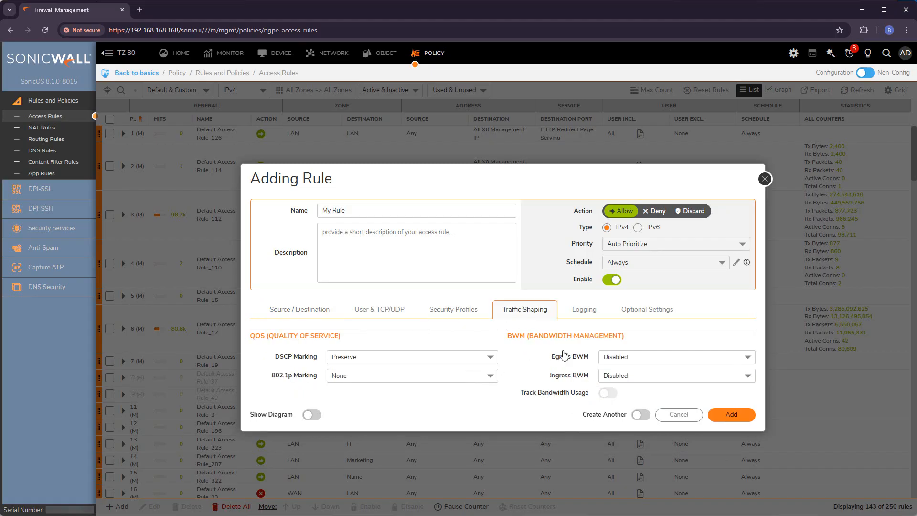
- Apply Slow to egress and ingress bandwidth, enable usage tracking, and create the rule
drag(551, 358, 577, 358)
drag(517, 355, 646, 339)
click(567, 372)
click(653, 358)
click(648, 386)
click(646, 383)
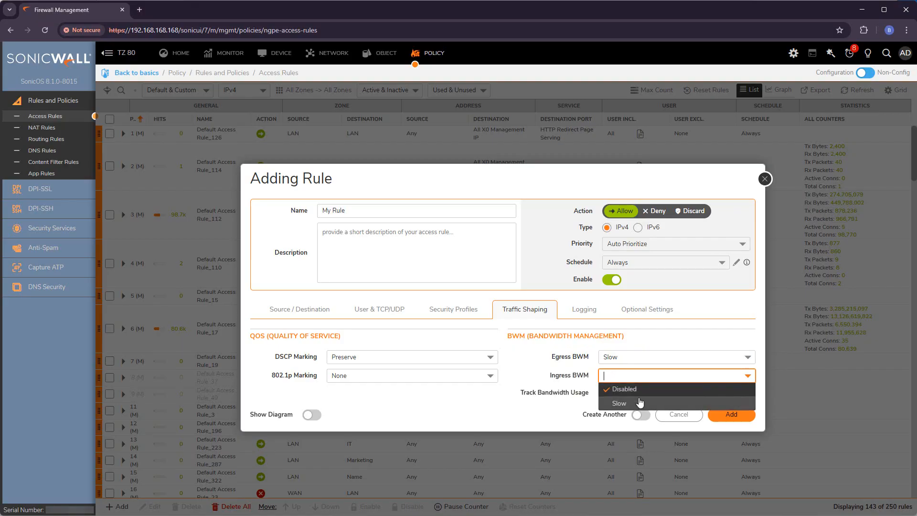
click(637, 397)
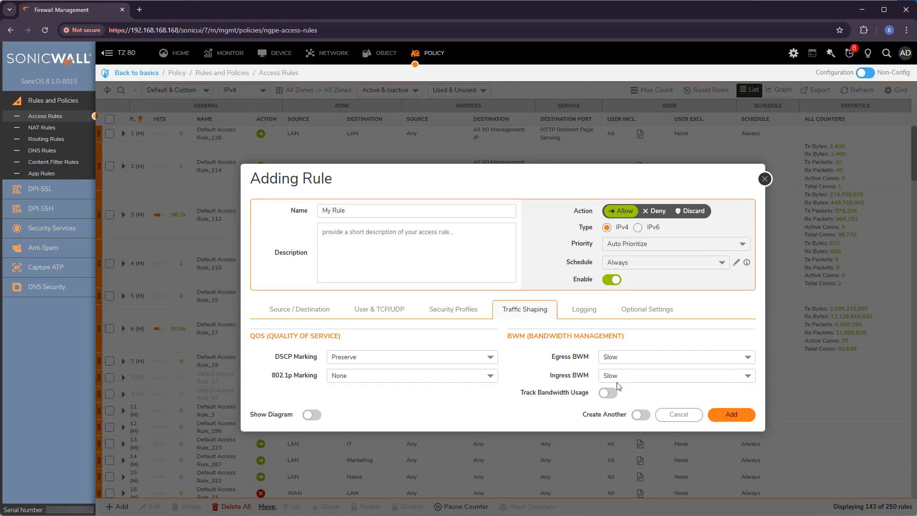
drag(525, 394, 582, 393)
click(532, 403)
click(609, 394)
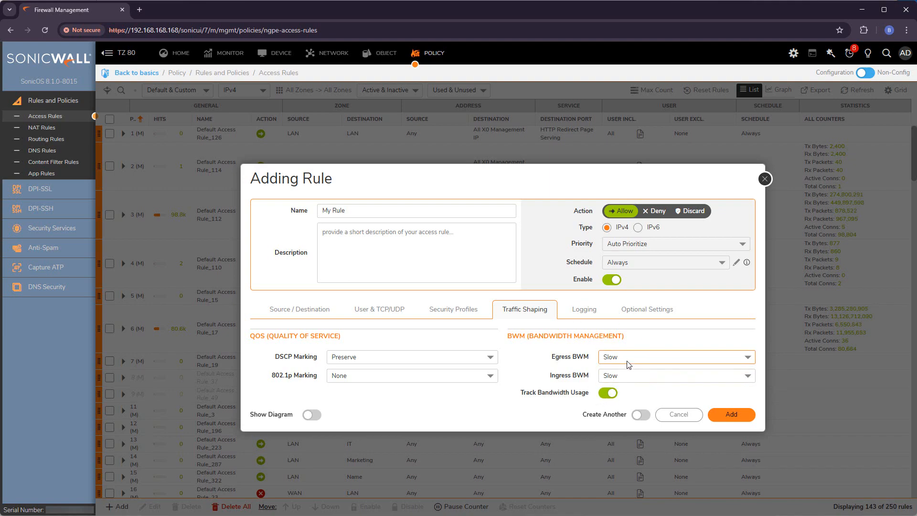
click(736, 415)
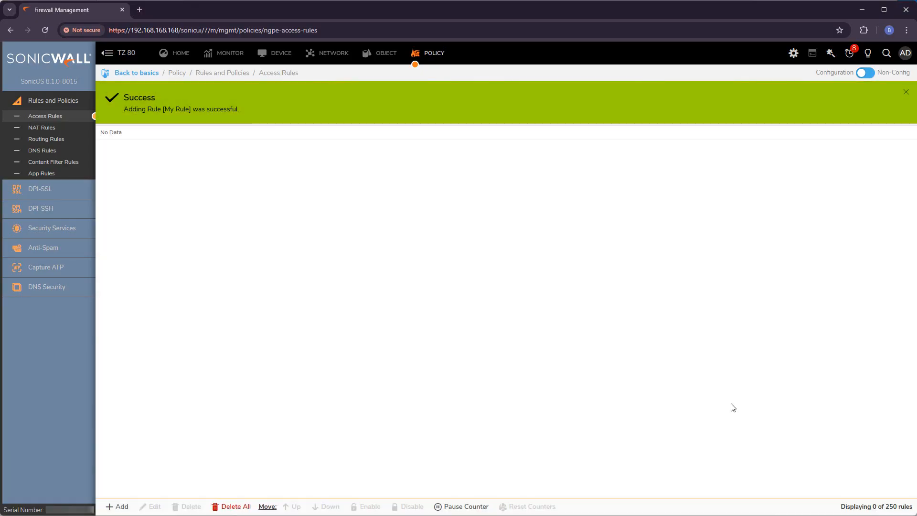
- Rerun the File.mp4 put command in the ftp session, then return to the browser
key(alt+Tab)
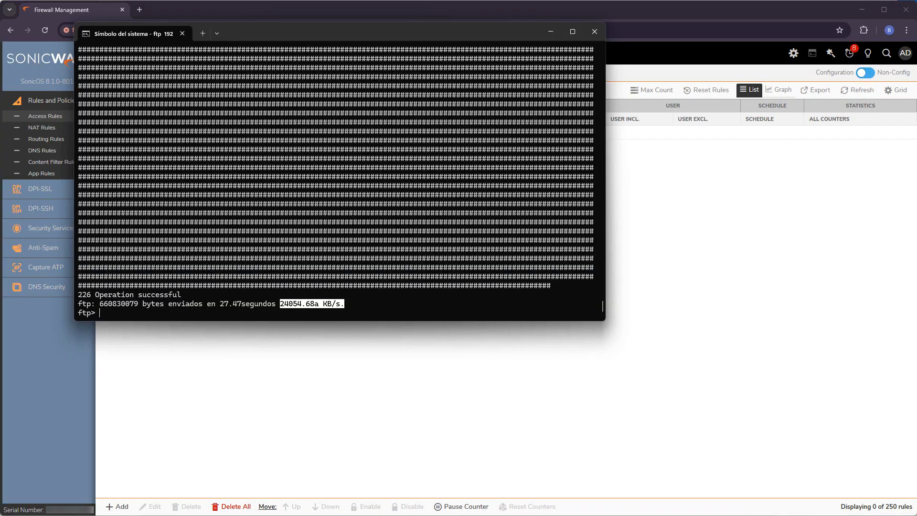
click(309, 258)
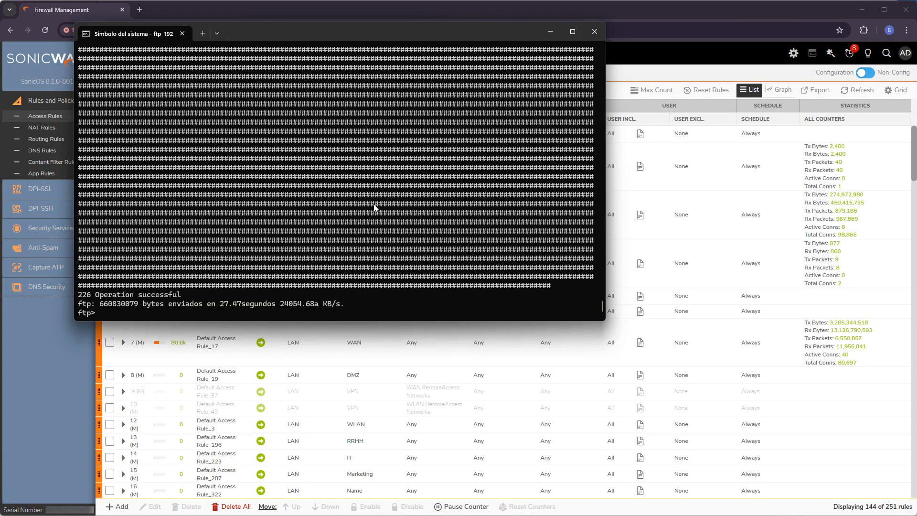
key(Up)
key(Return)
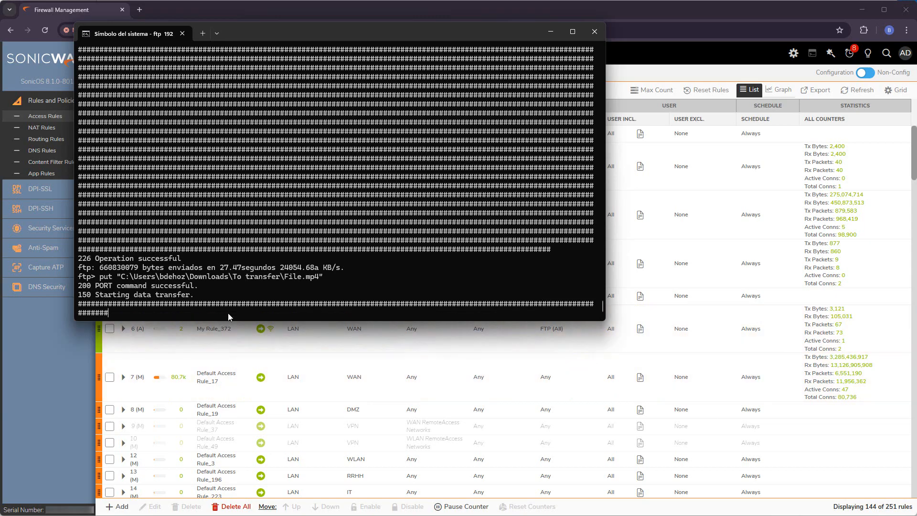
click(668, 359)
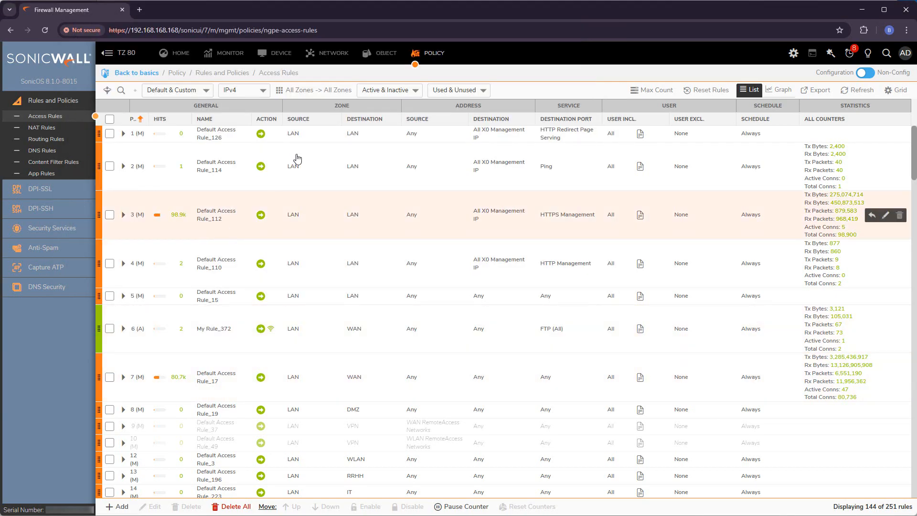
- Raise Slow's maximum bandwidth to 900 Kbps and check the running ftp transfer
click(378, 60)
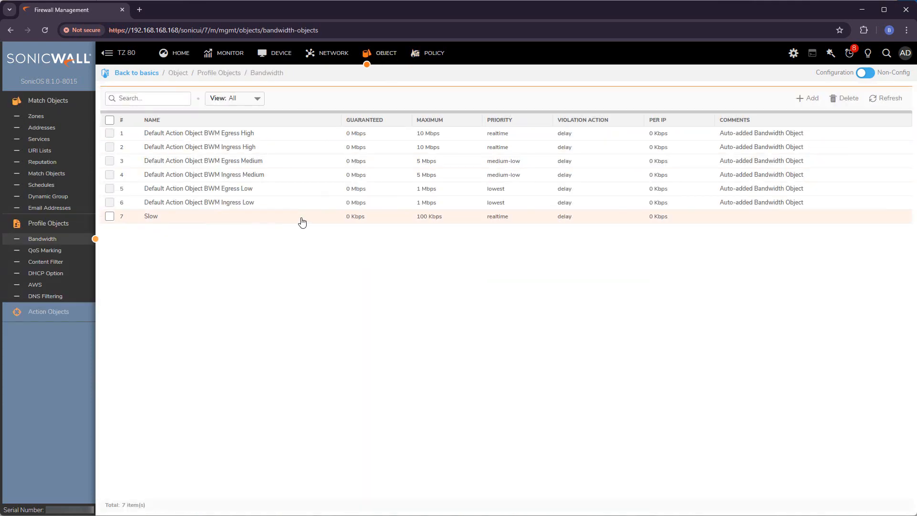
click(499, 218)
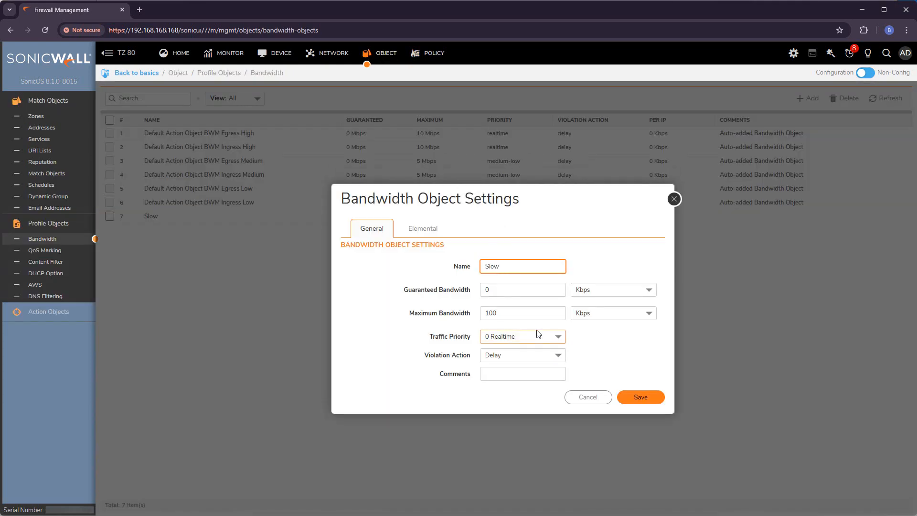
click(517, 311)
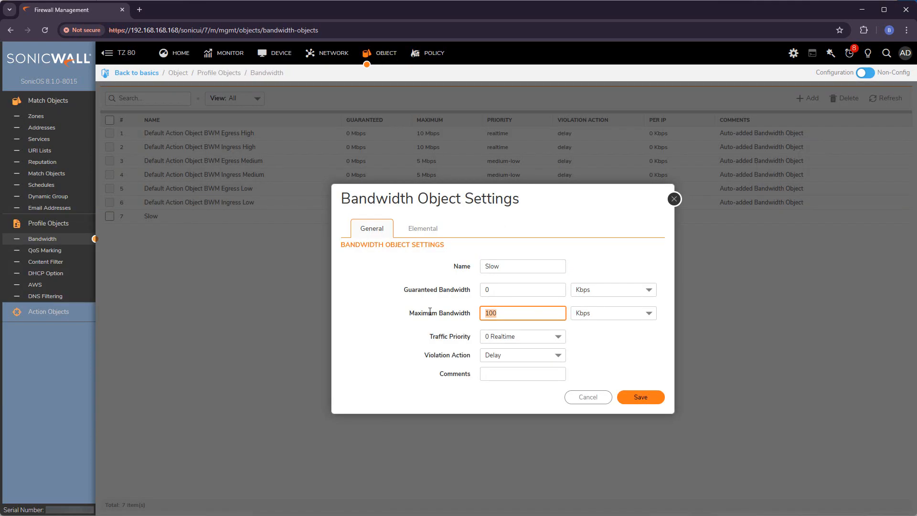
text(900)
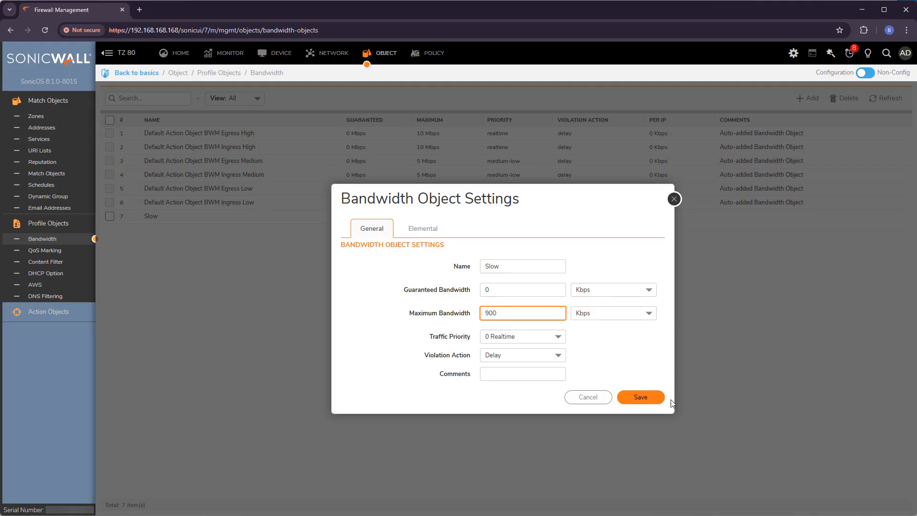
click(640, 399)
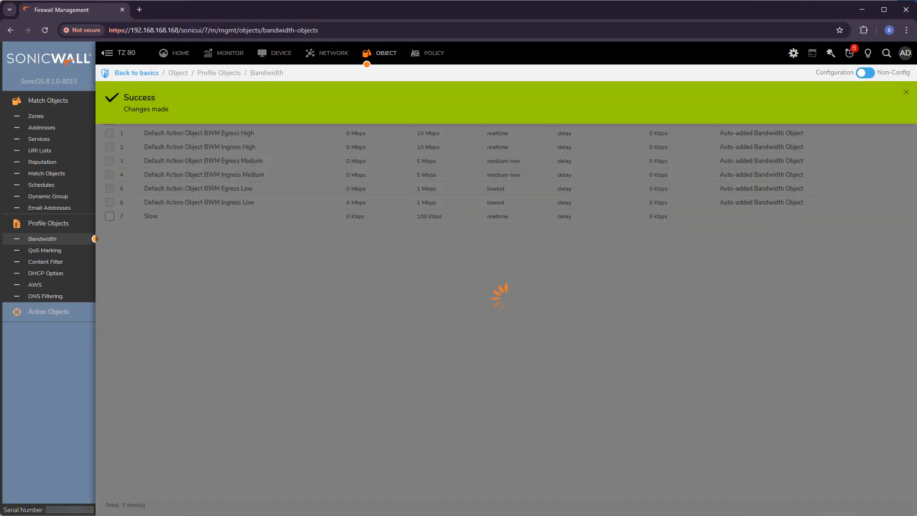
key(alt+Tab)
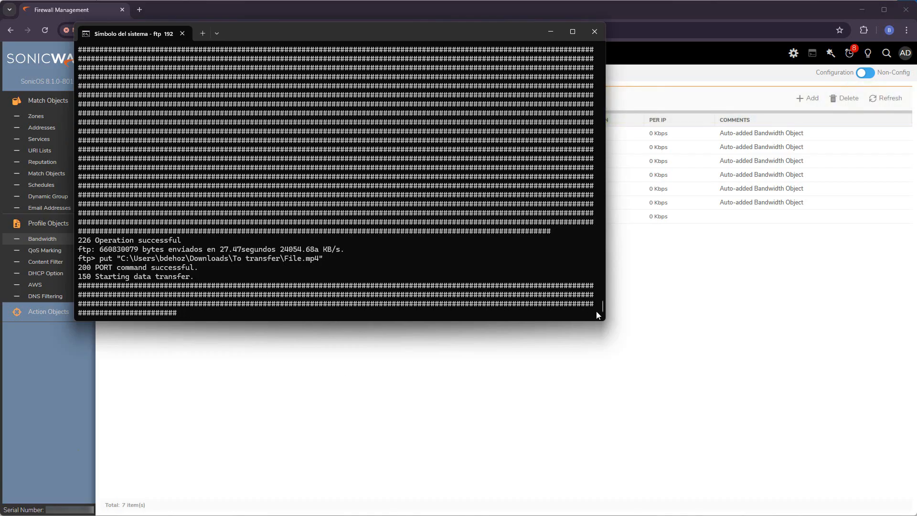
click(489, 397)
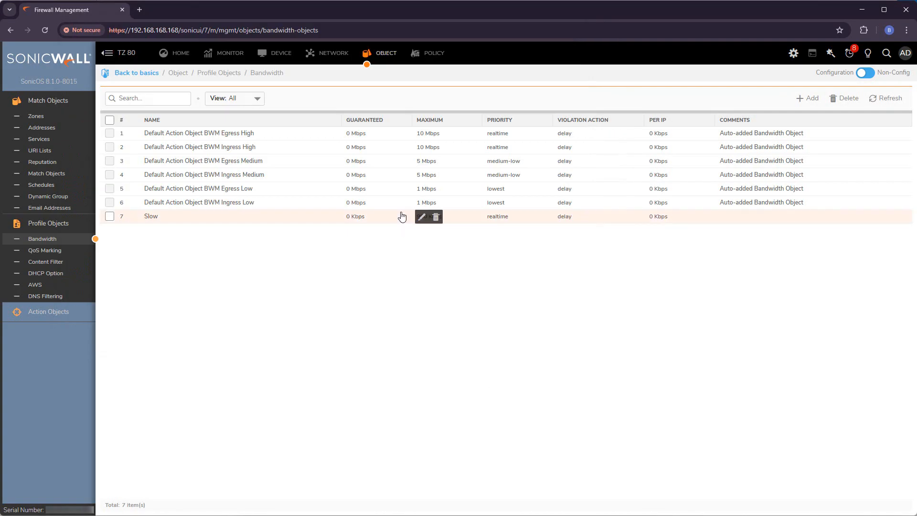
- Raise Slow's maximum to 1000 Kbps, check the transfer, then open the real-time monitor charts
click(421, 216)
drag(516, 313, 398, 316)
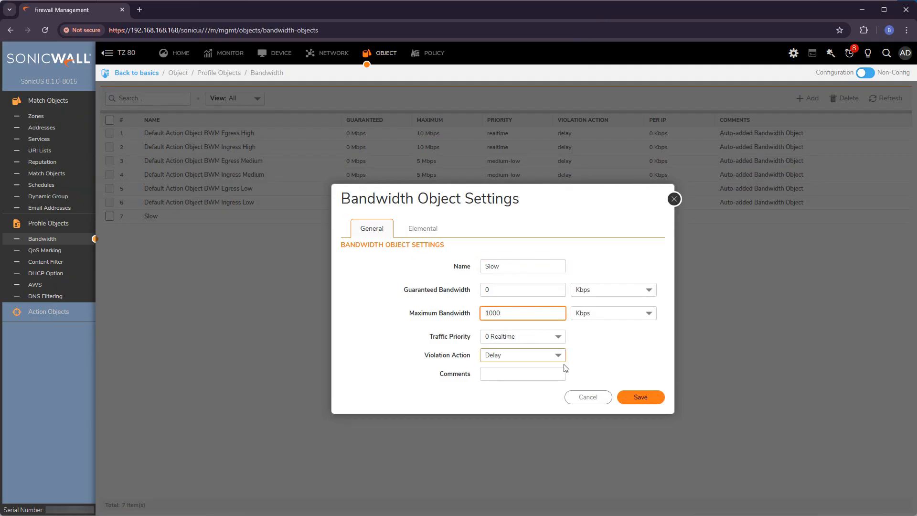
click(643, 399)
key(alt+Tab)
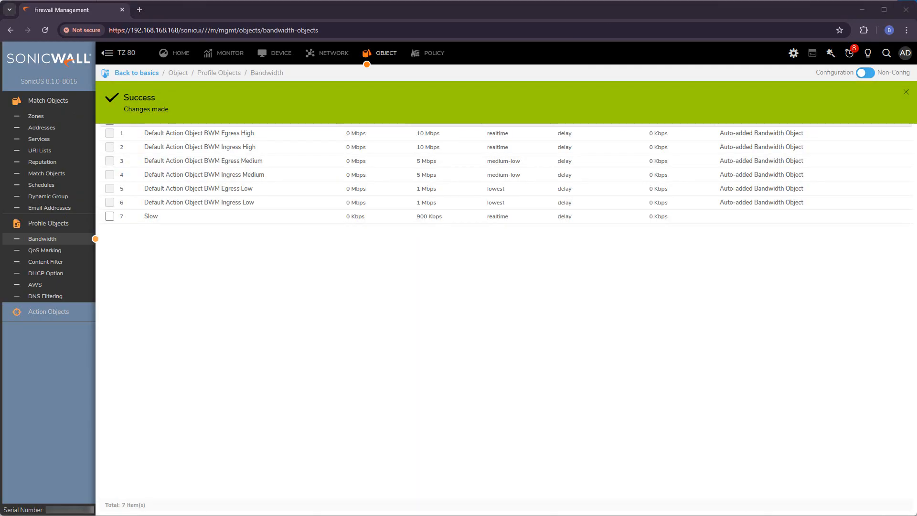
click(694, 389)
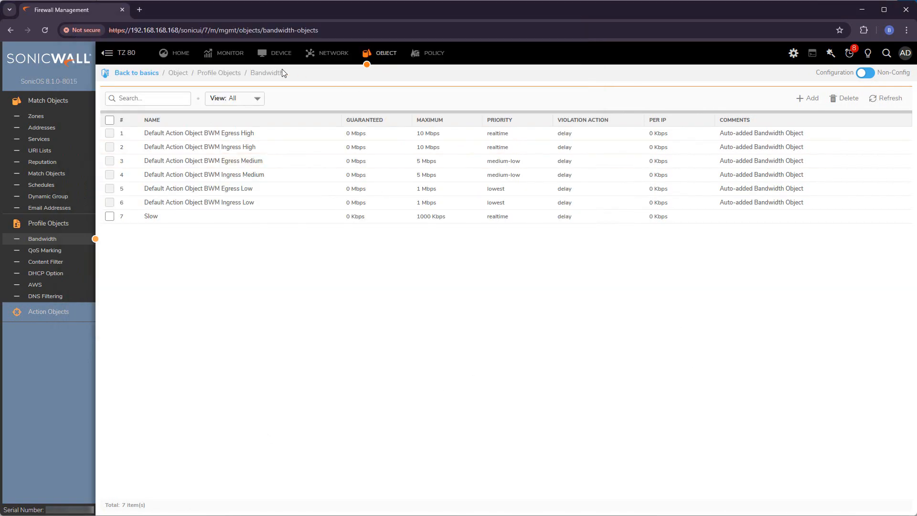
click(216, 56)
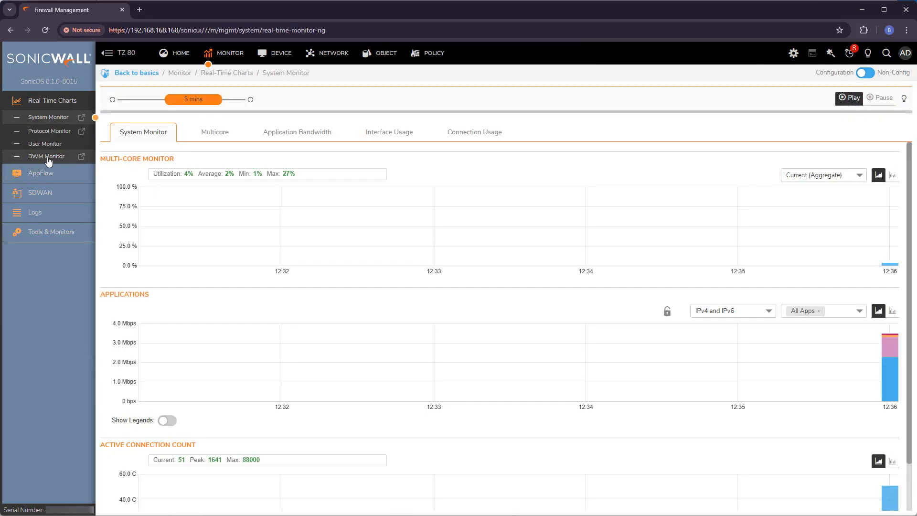
- Open BWM Monitor in a new tab showing ~1 Mbps FTP ingress, then return to Object
click(46, 156)
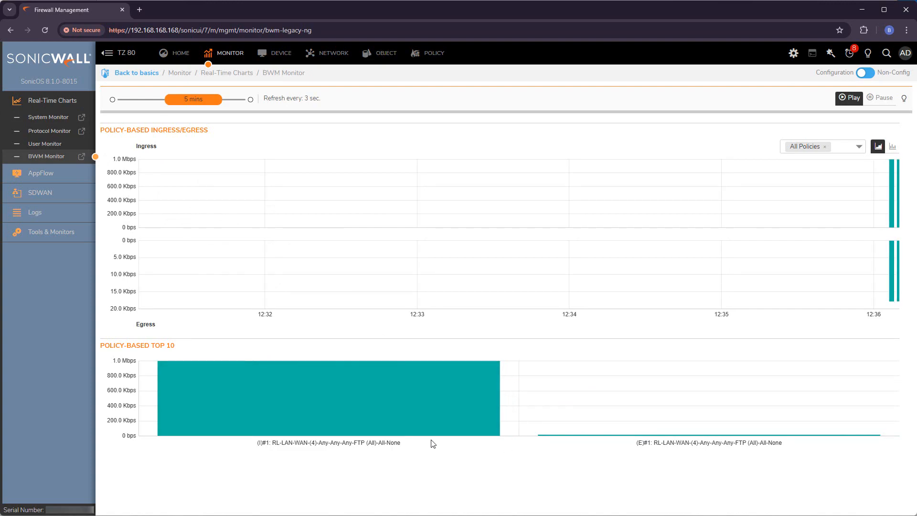
click(83, 158)
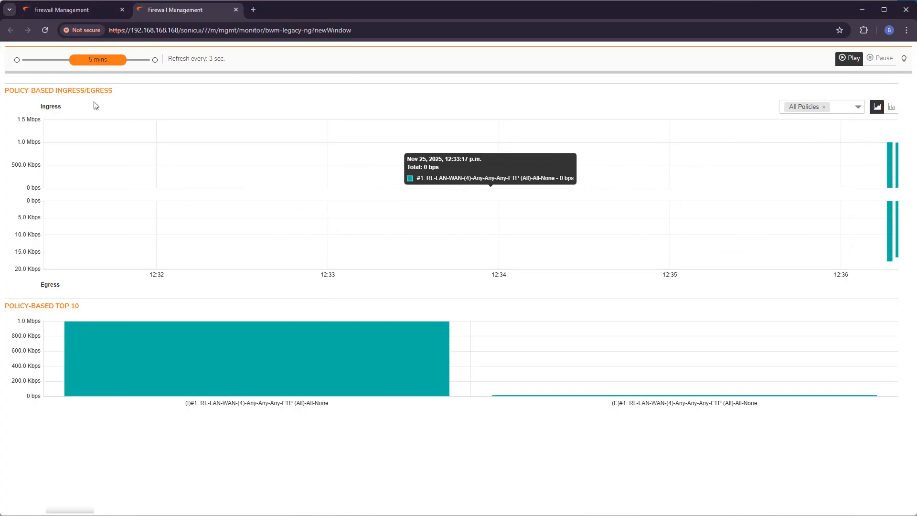
click(90, 12)
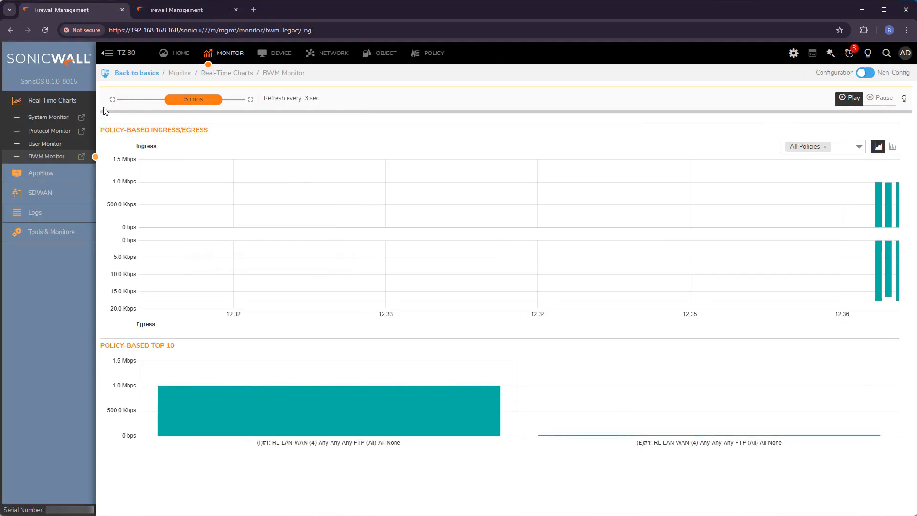
click(377, 55)
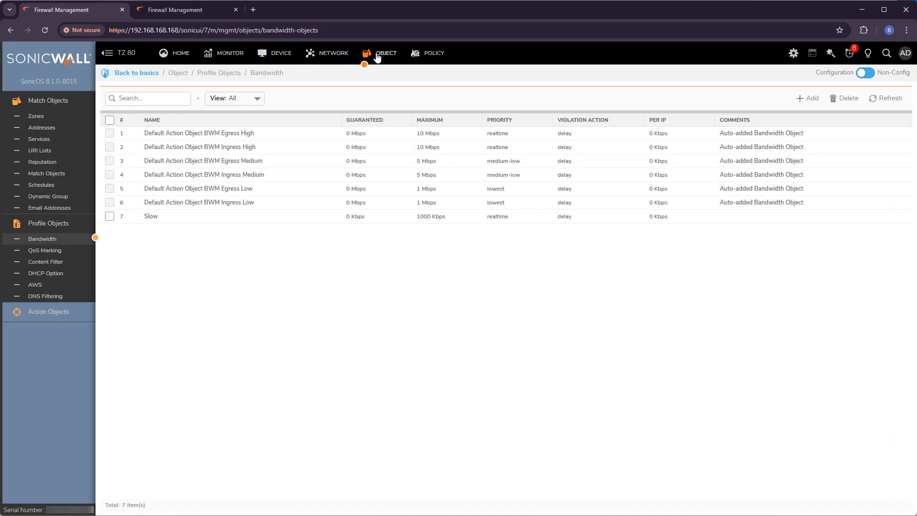
- Set Slow's maximum to 2000 Kbps and watch BWM Monitor show FTP ingress near 2 Mbps
click(469, 217)
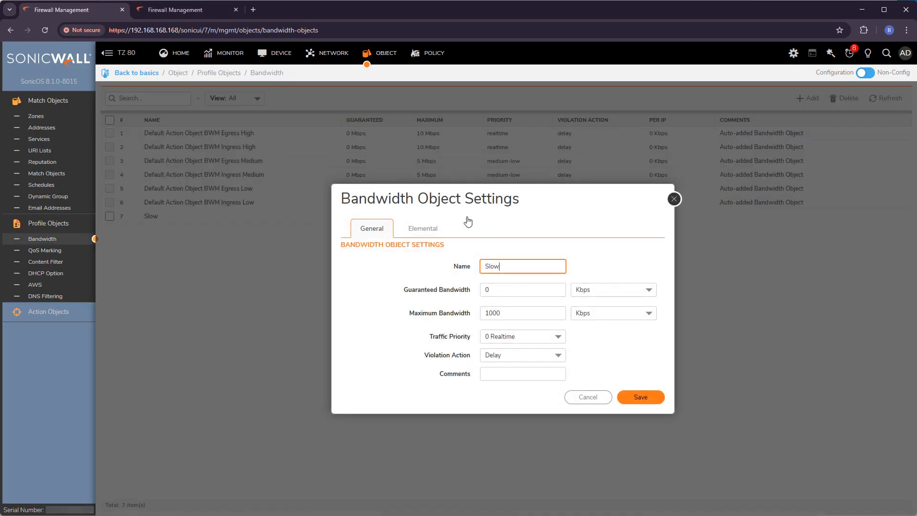
click(486, 313)
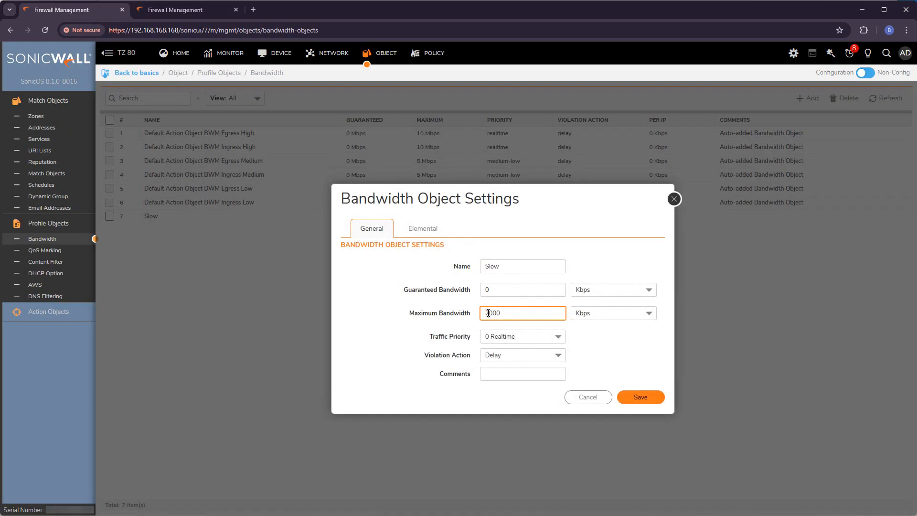
click(641, 397)
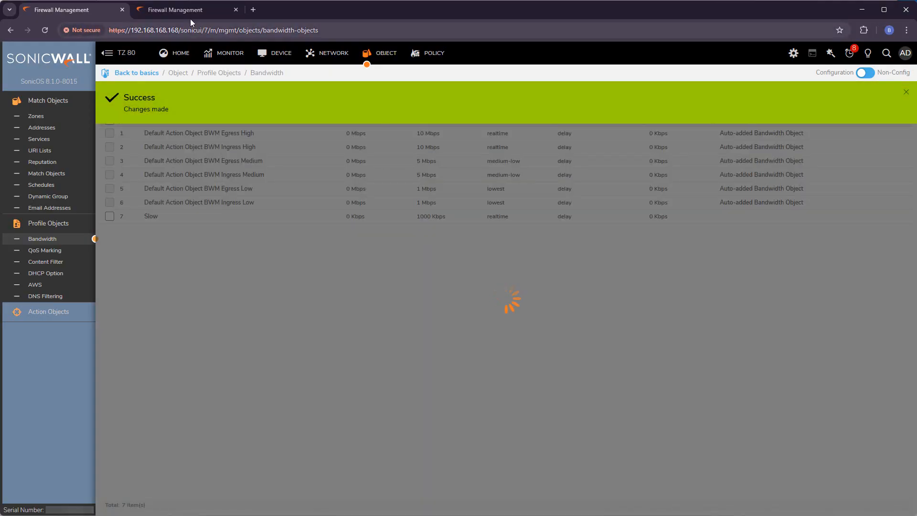
click(190, 14)
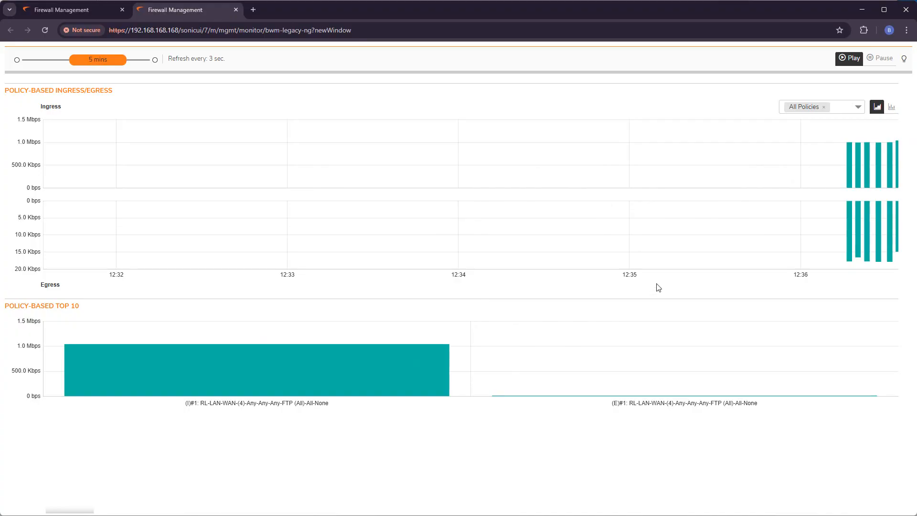
mouse_move(891, 155)
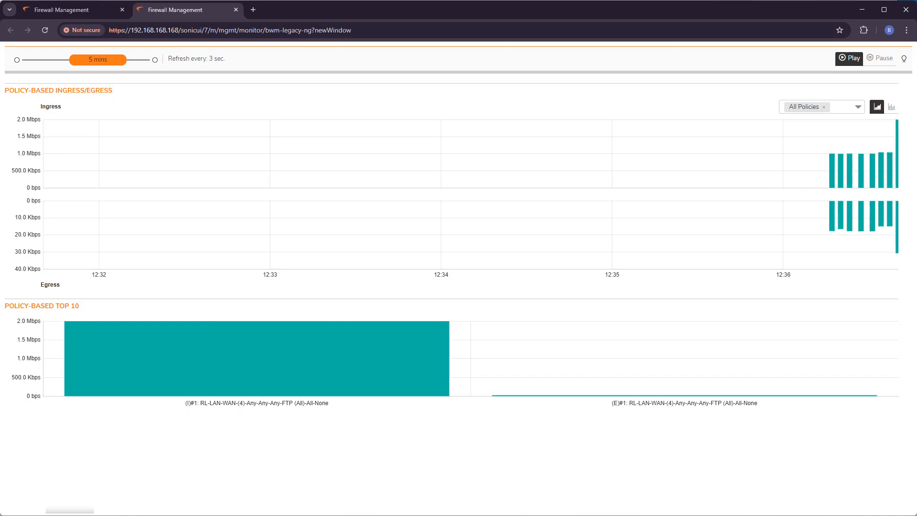
mouse_move(891, 137)
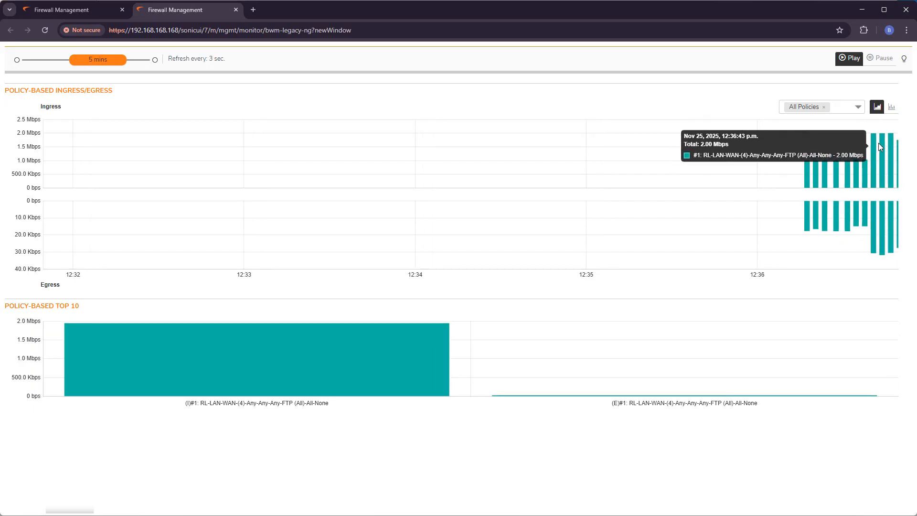
click(80, 13)
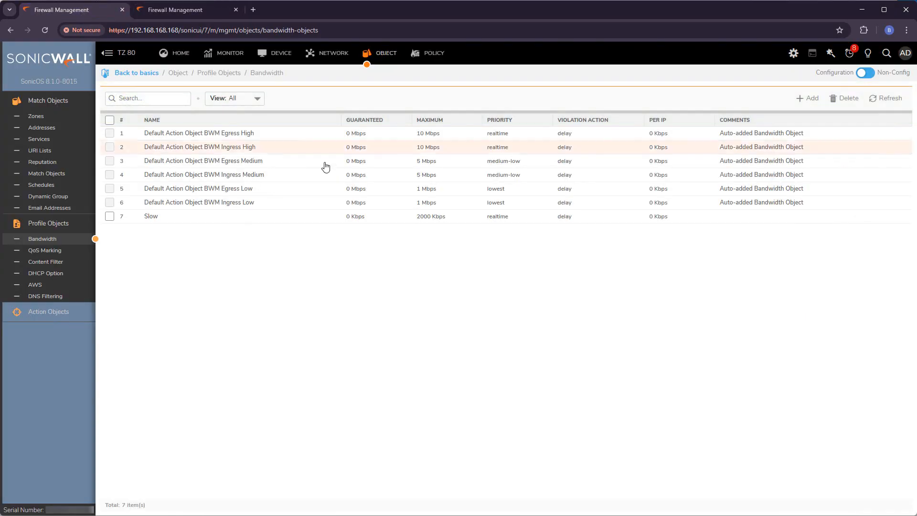
- Edit the Slow bandwidth object and save its maximum bandwidth as 4000 Kbps
click(457, 216)
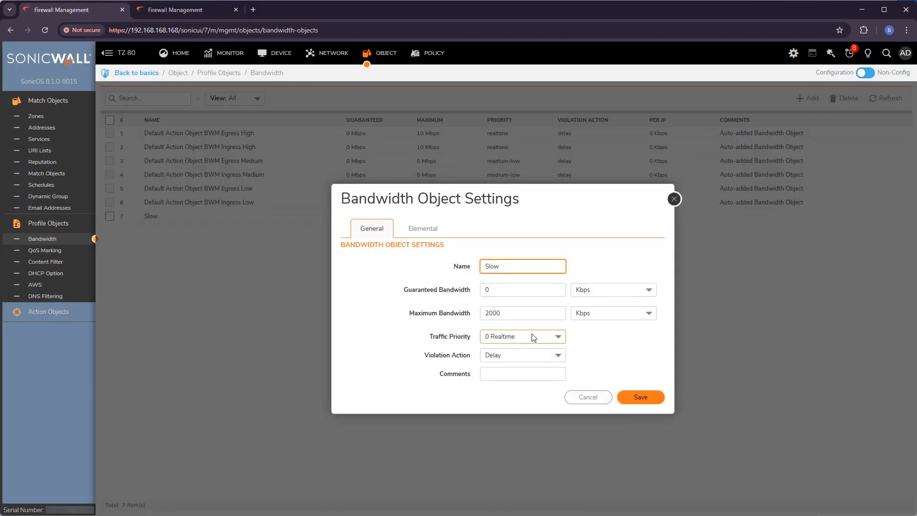
click(496, 313)
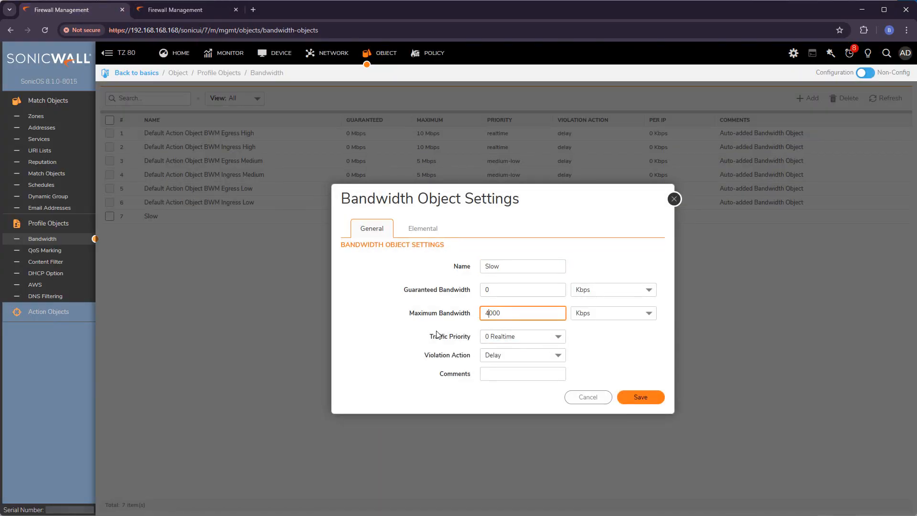
click(660, 396)
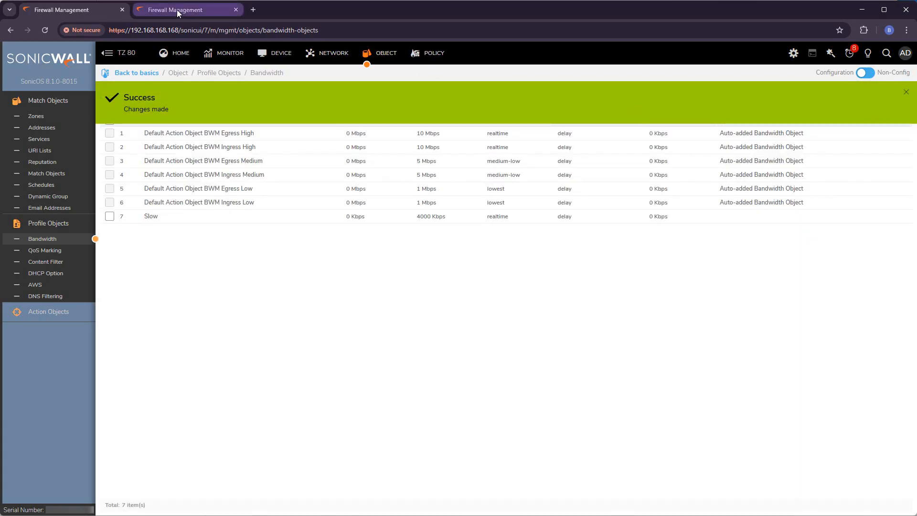
- Confirm in the BWM Monitor that FTP ingress climbs to about 4 Mbps, then return to the objects tab
click(176, 10)
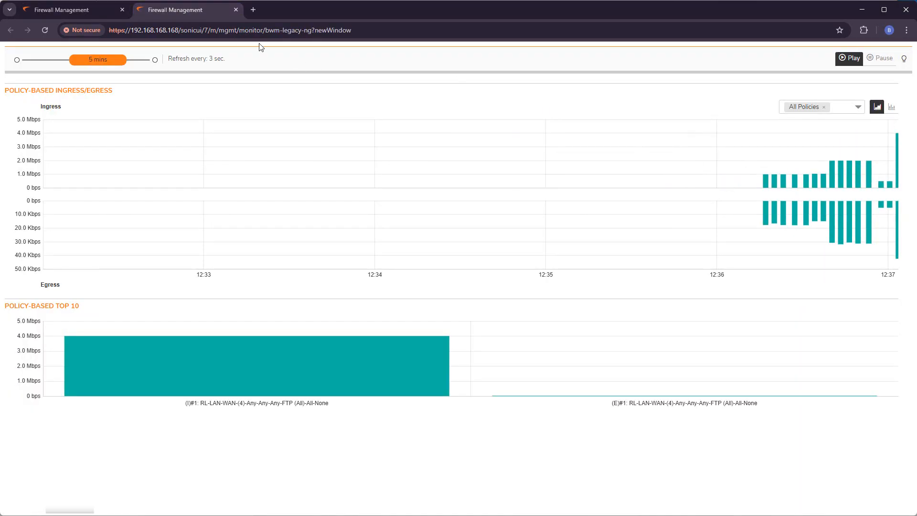
mouse_move(70, 11)
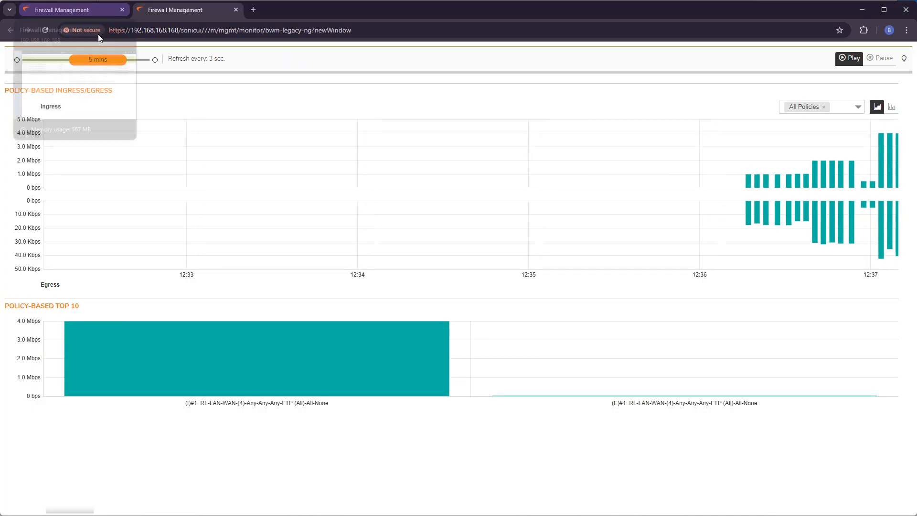
click(89, 12)
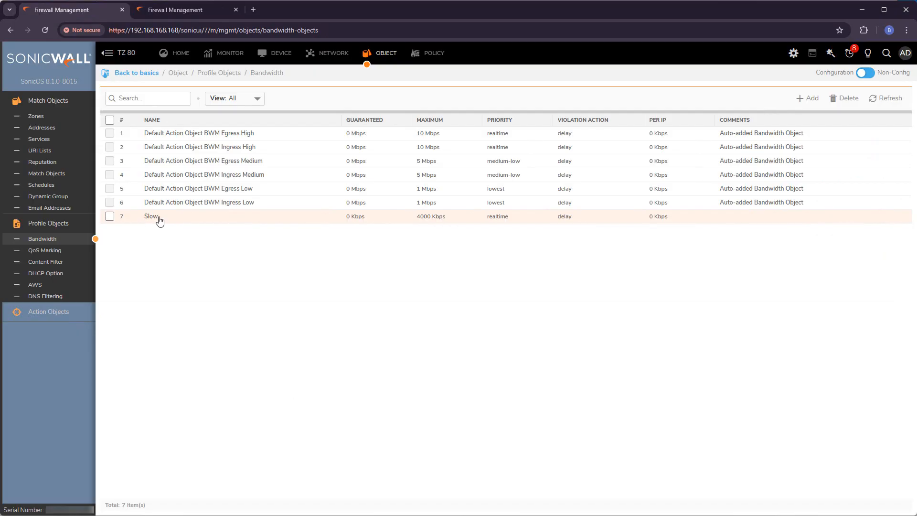
- Filter the Access Rules zone matrix to show only RRHH → IT rules
click(129, 219)
click(436, 57)
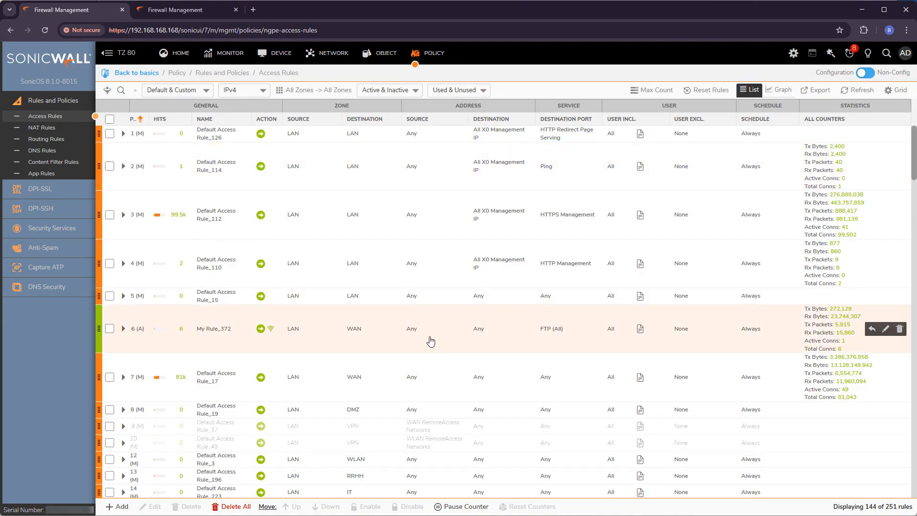
click(315, 90)
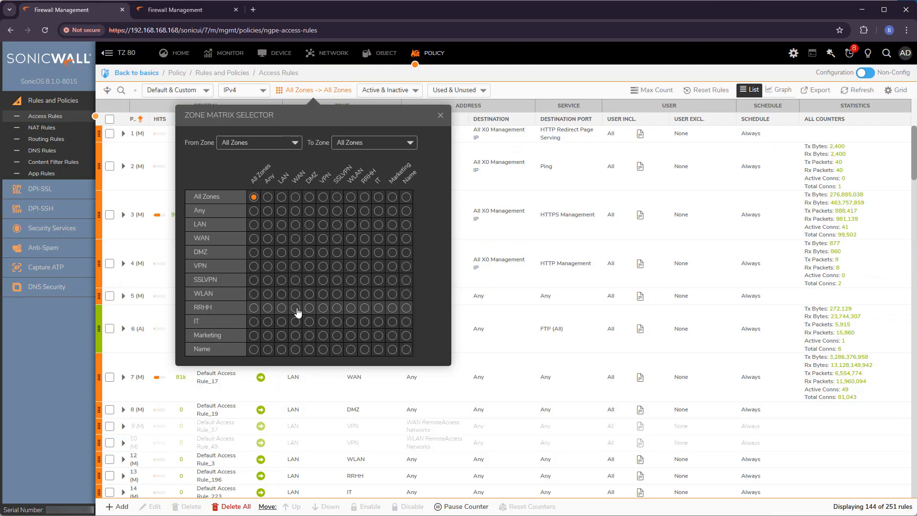
click(378, 308)
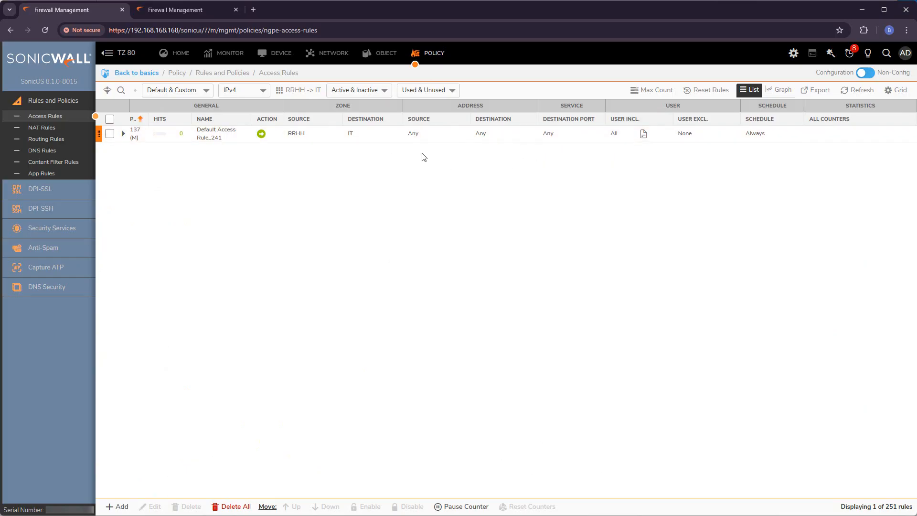
- Add a new rule 'My Rule' and check that Slow appears among the egress bandwidth objects under Traffic Shaping
click(117, 506)
text(My Rule)
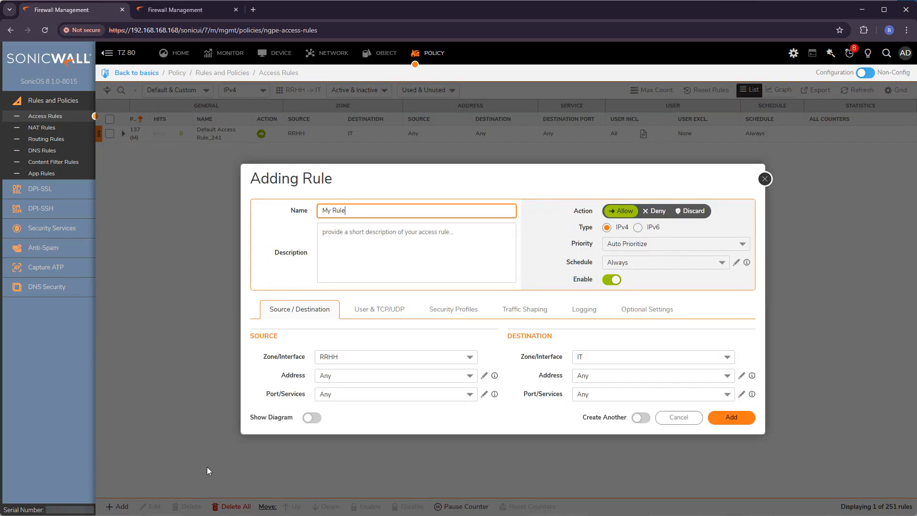
click(532, 310)
click(639, 357)
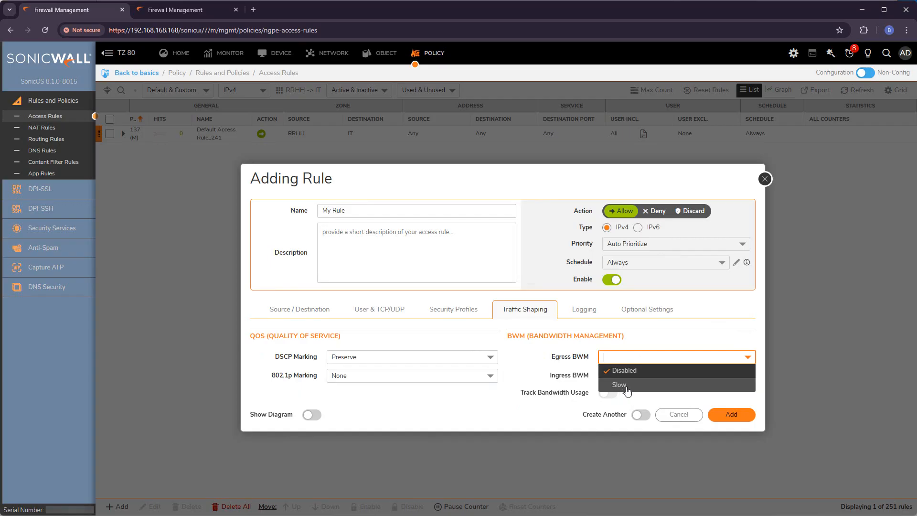
drag(508, 336, 627, 336)
click(549, 341)
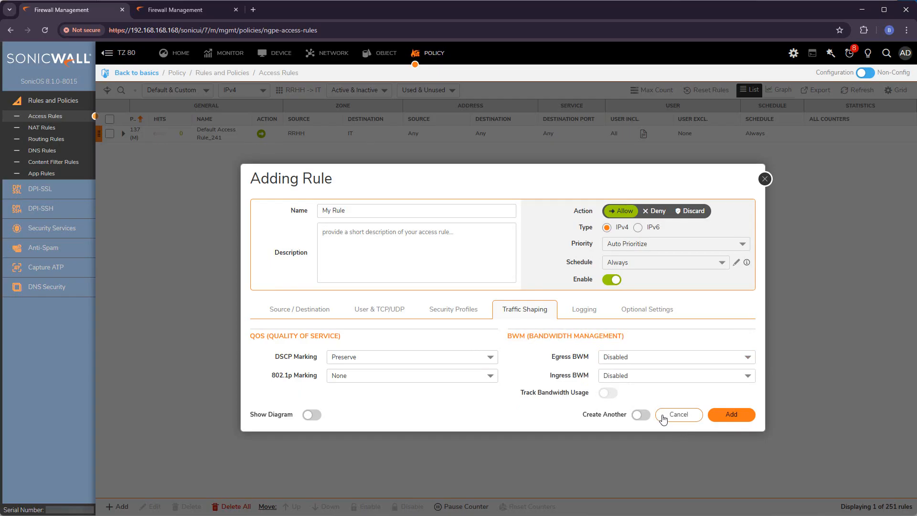